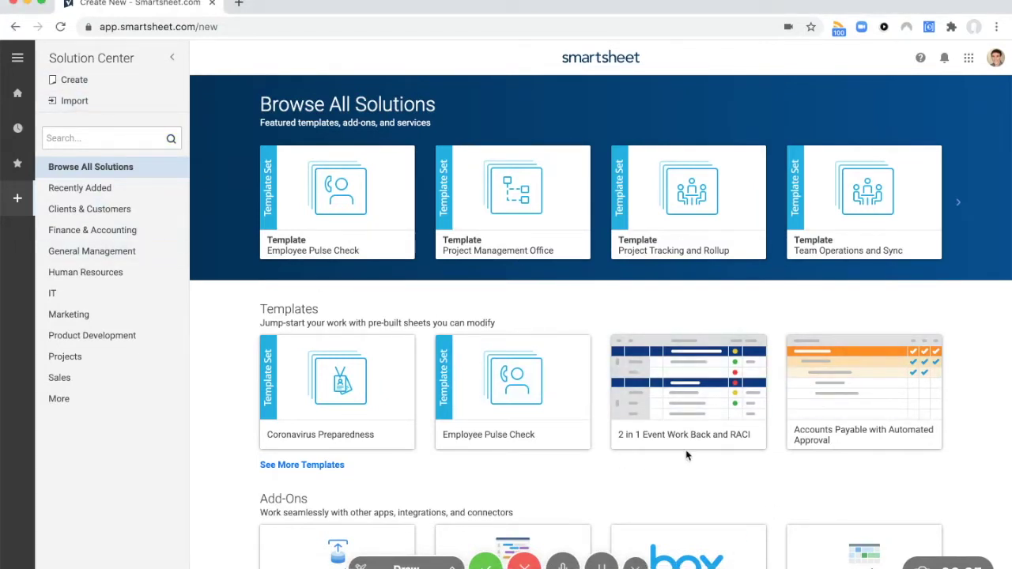
Toggle the Solution Center panel from the left navigation bar.
{"action": "left_click", "coordinate": [17, 60]}
Search the Solution Center templates for 'schedule'.
{"action": "left_click", "coordinate": [17, 63]}
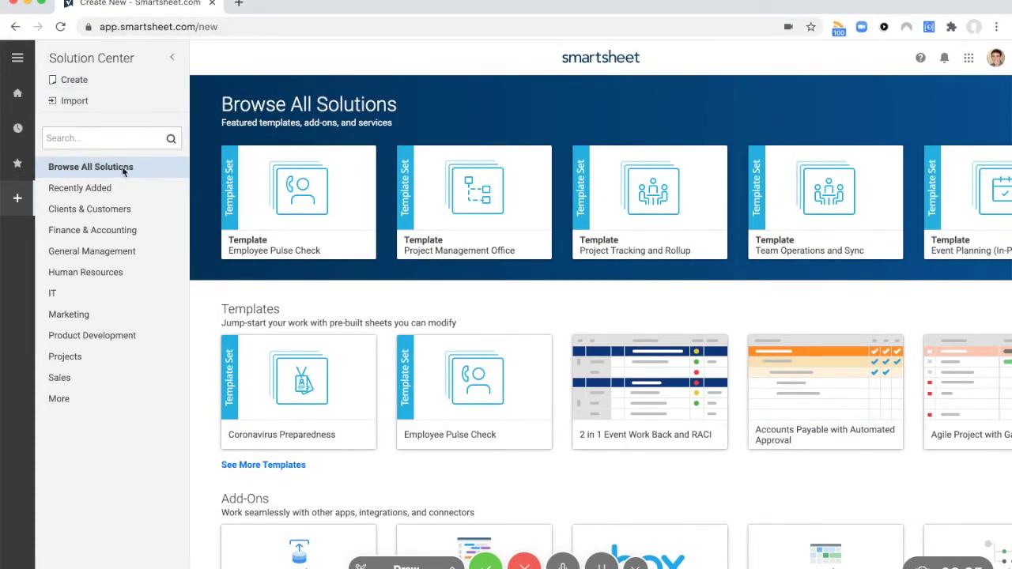
{"action": "scroll", "coordinate": [498, 279], "scroll_direction": "down", "scroll_amount": 1}
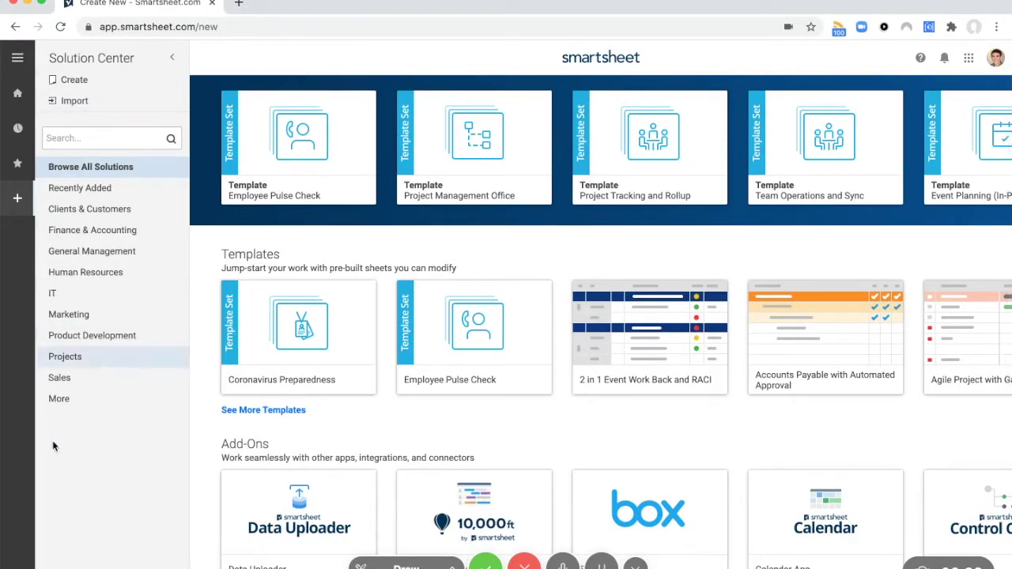
{"action": "type", "text": "sch"}
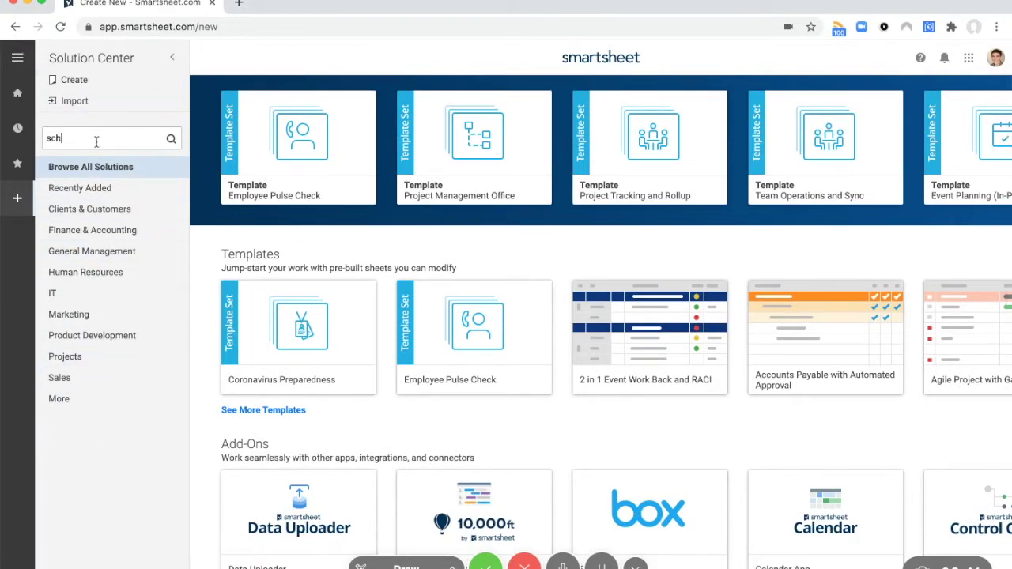
{"action": "type", "text": "edule"}
{"action": "key", "text": "Return"}
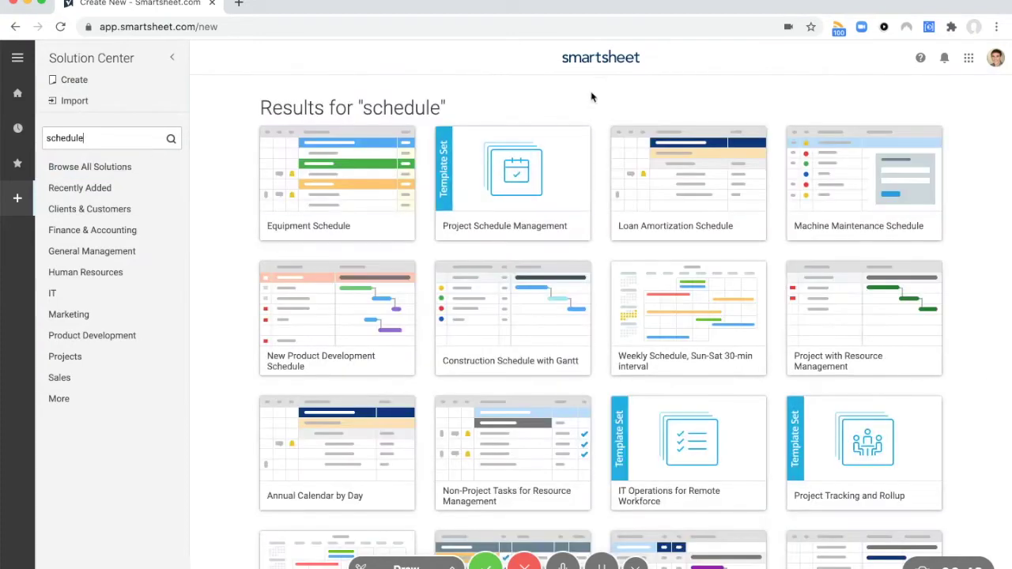
Create a sheet from the Construction Schedule with Gantt template and open it.
{"action": "left_click", "coordinate": [514, 343]}
{"action": "scroll", "coordinate": [672, 372], "scroll_direction": "down", "scroll_amount": 3}
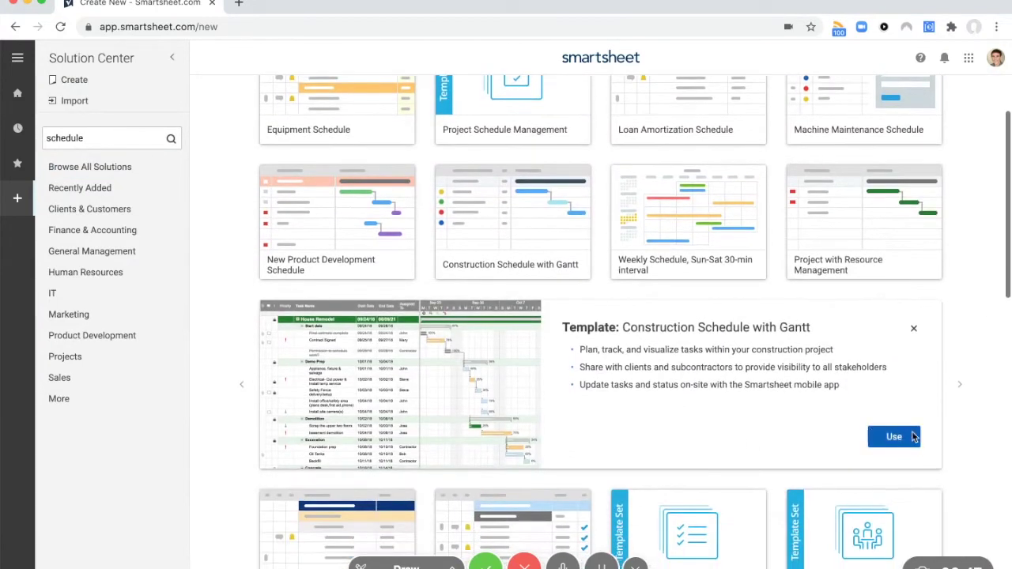
{"action": "left_click", "coordinate": [902, 437]}
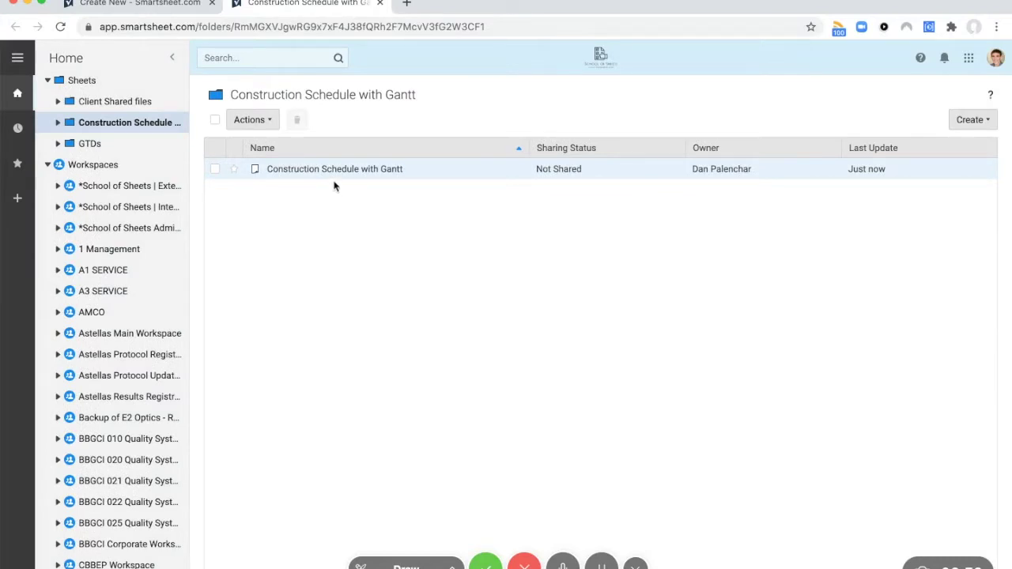
{"action": "left_click", "coordinate": [334, 169]}
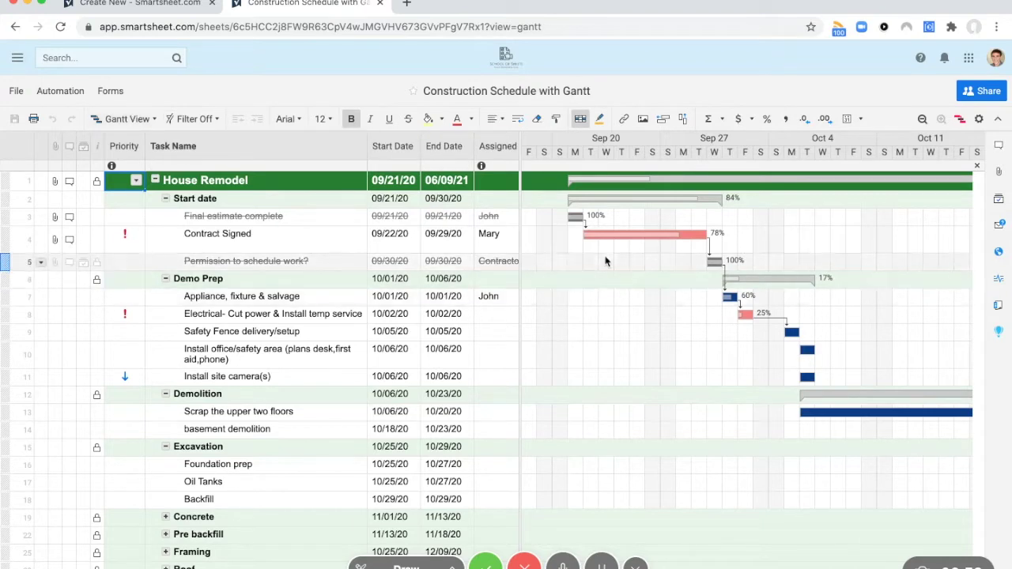
Switch to Grid view and delete the '% Done is 100%' and 'Priority is High' formatting rules.
{"action": "left_click", "coordinate": [149, 119]}
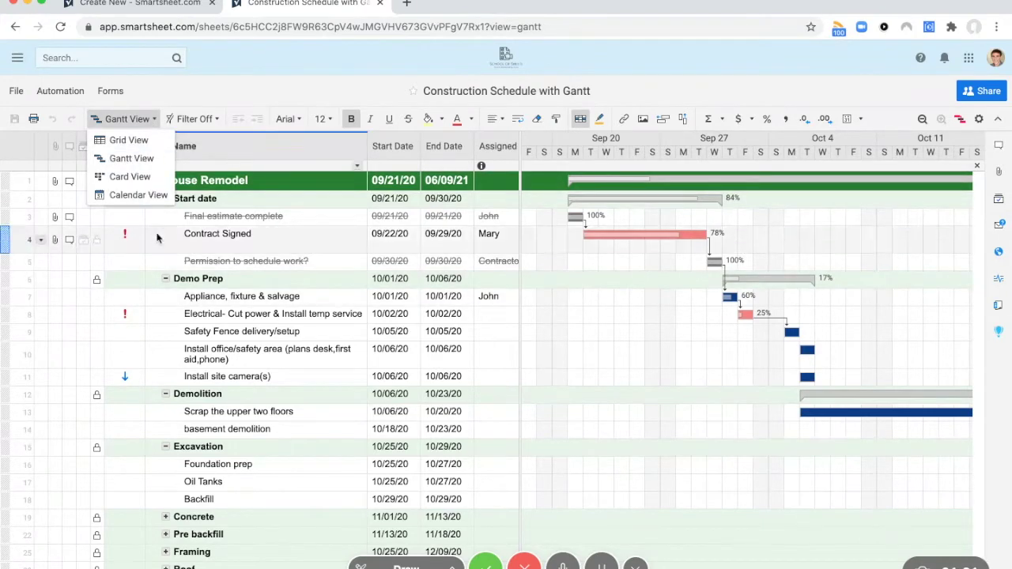
{"action": "left_click", "coordinate": [139, 140]}
{"action": "left_click", "coordinate": [553, 119]}
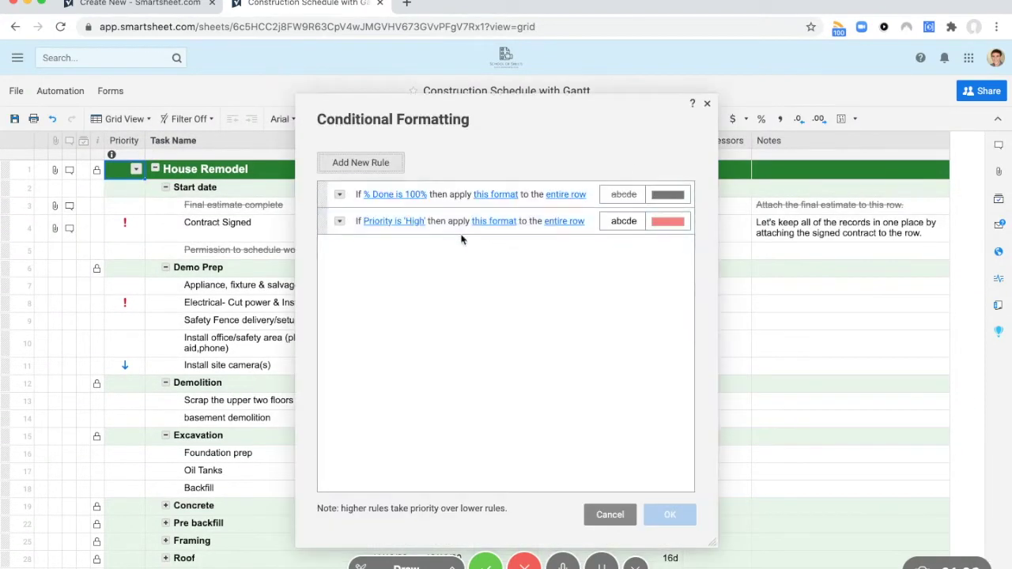
{"action": "left_click", "coordinate": [340, 194]}
{"action": "left_click", "coordinate": [381, 275]}
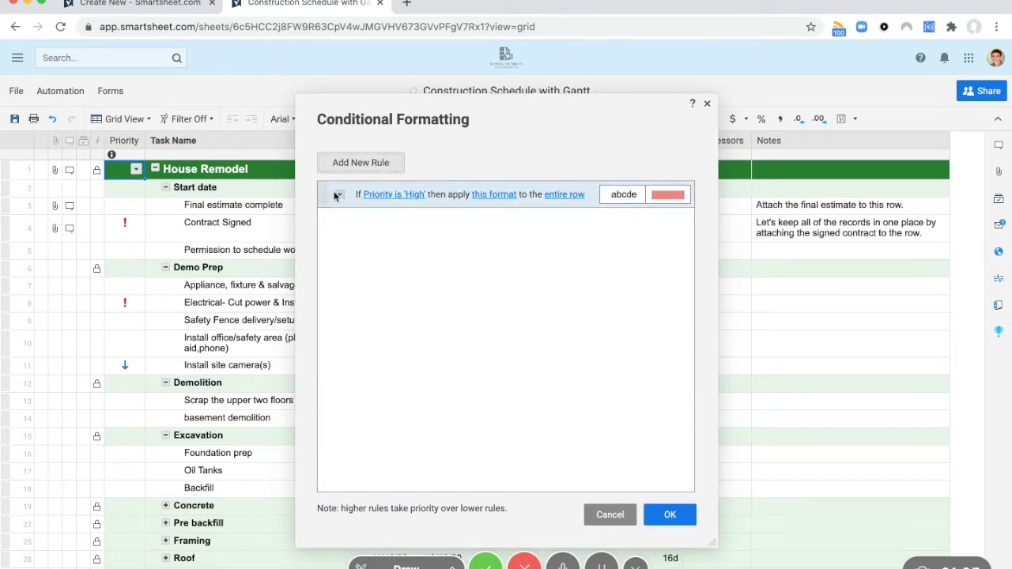
{"action": "left_click", "coordinate": [338, 196]}
{"action": "left_click", "coordinate": [401, 279]}
{"action": "left_click", "coordinate": [678, 516]}
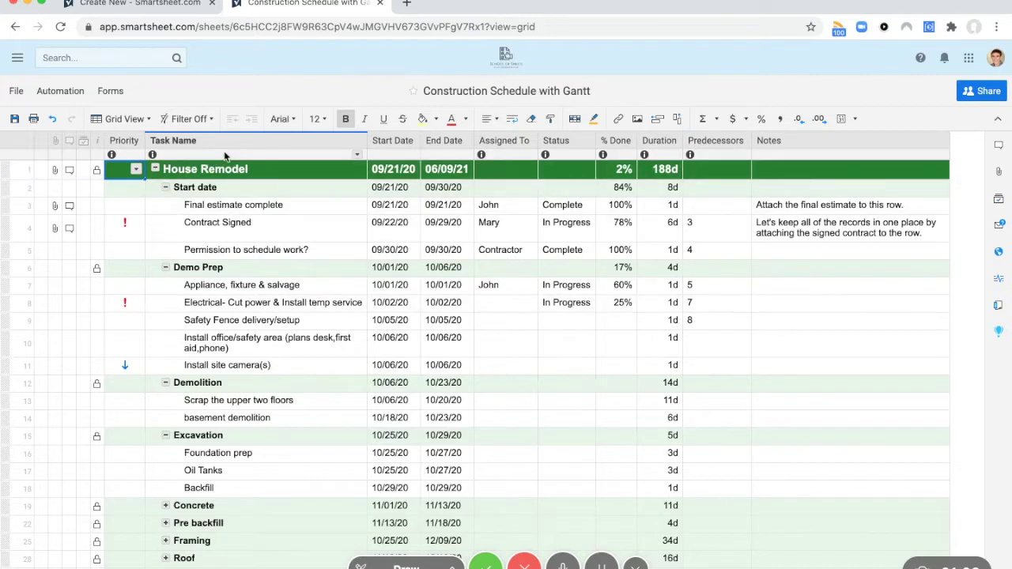
Collapse the Demolition and Excavation groups, then delete all rows from Demolition through Complete.
{"action": "left_click", "coordinate": [166, 384]}
{"action": "left_click", "coordinate": [167, 402]}
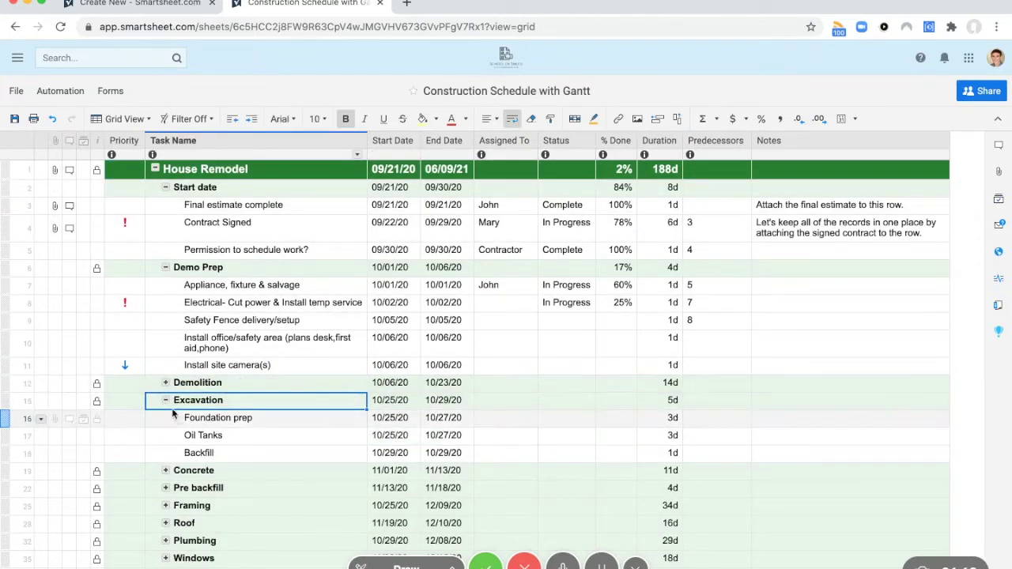
{"action": "left_click", "coordinate": [166, 400]}
{"action": "left_click", "coordinate": [28, 384]}
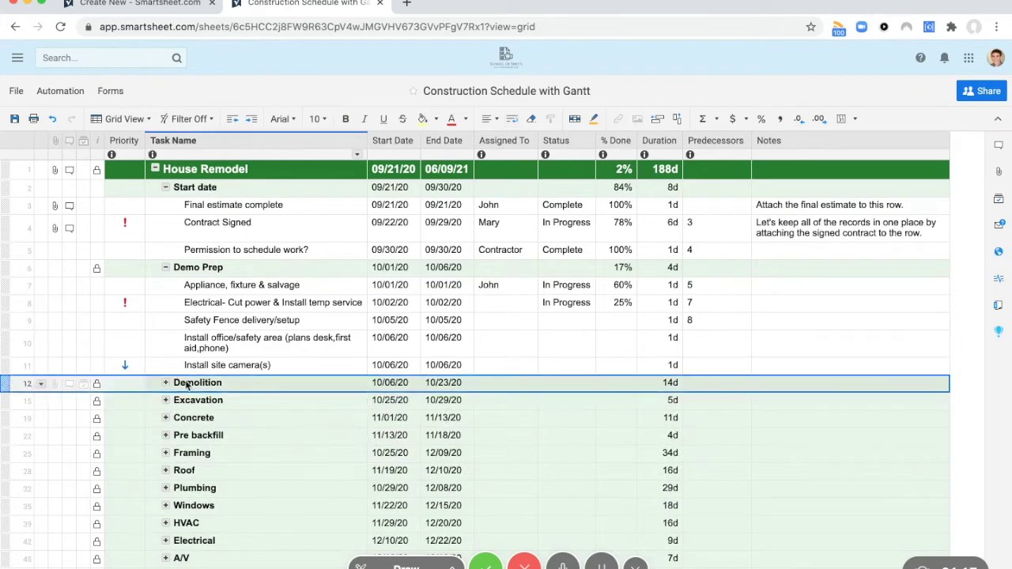
{"action": "key", "text": "ctrl+Down"}
{"action": "left_click", "coordinate": [16, 407]}
{"action": "right_click", "coordinate": [17, 405]}
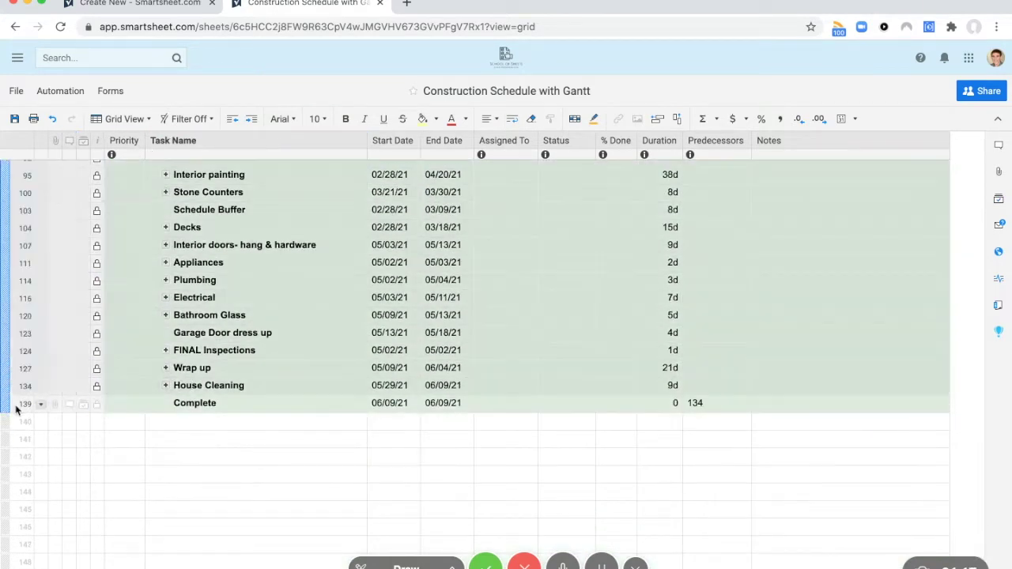
{"action": "left_click", "coordinate": [47, 235]}
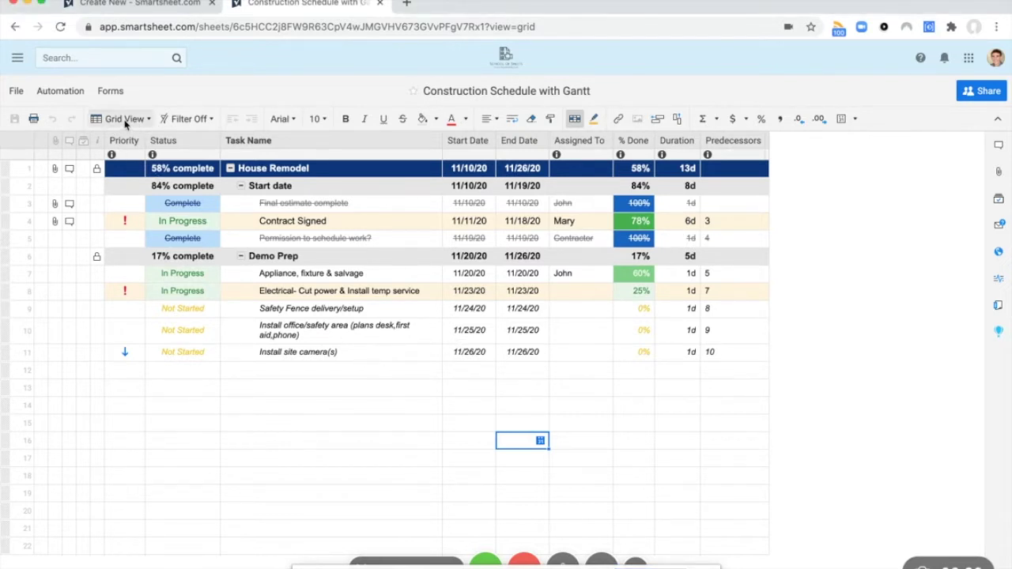
{"action": "left_click", "coordinate": [129, 121]}
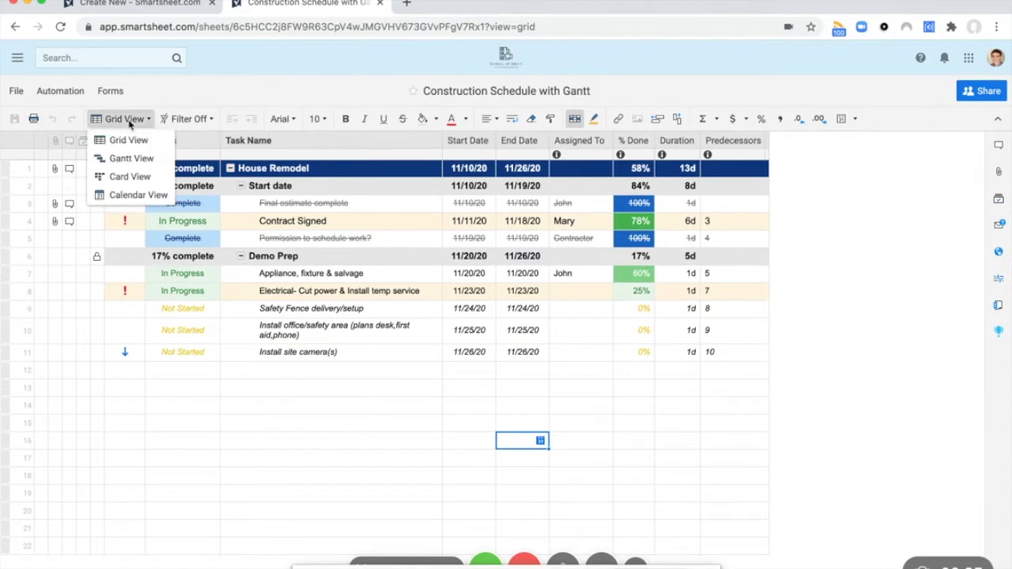
Show the schedule in Calendar view on November 2020 and open the calendar settings.
{"action": "left_click", "coordinate": [136, 194]}
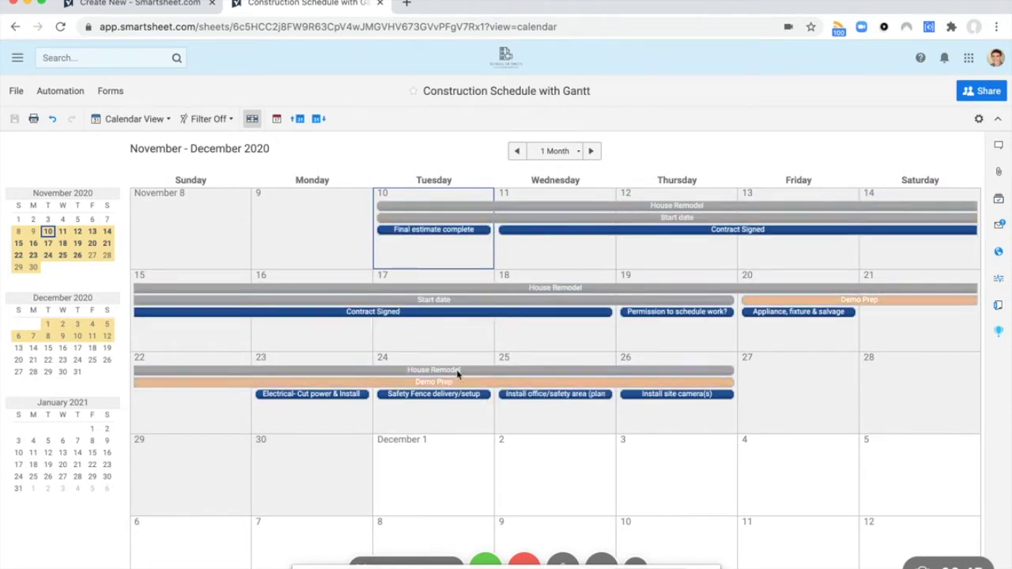
{"action": "left_click", "coordinate": [590, 151]}
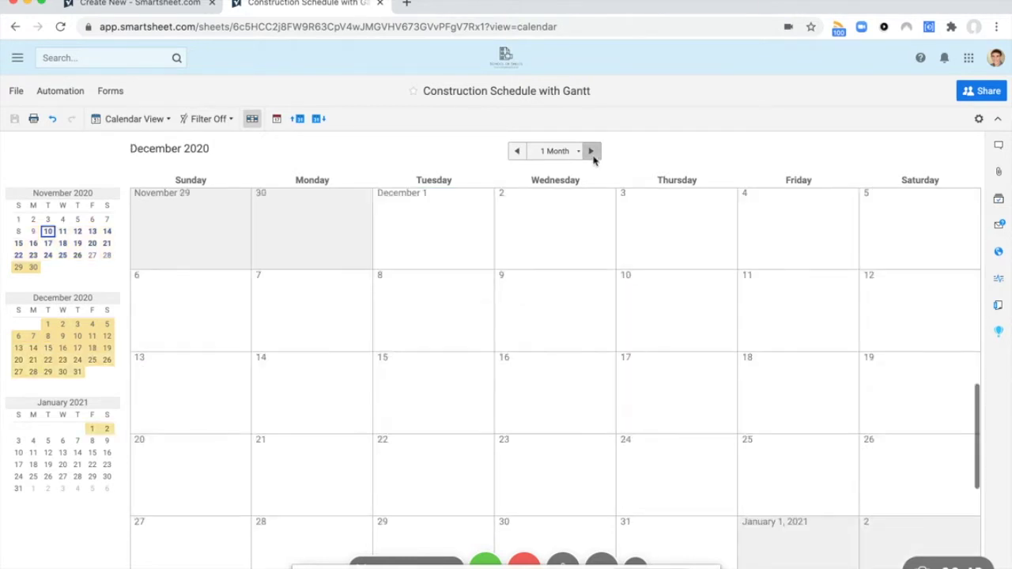
{"action": "left_click", "coordinate": [517, 151]}
{"action": "left_click", "coordinate": [518, 151]}
{"action": "left_click", "coordinate": [591, 151]}
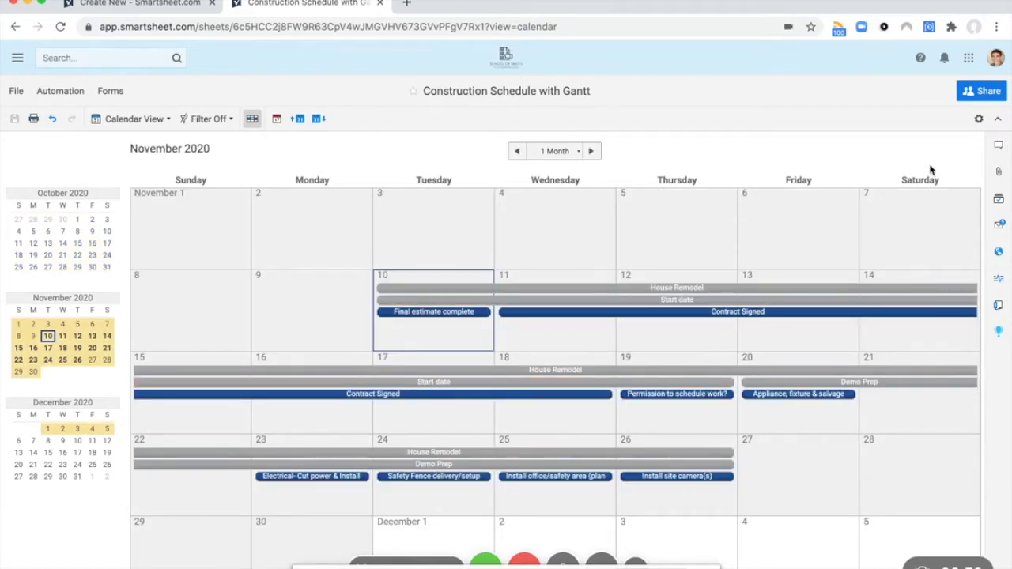
{"action": "left_click", "coordinate": [979, 121]}
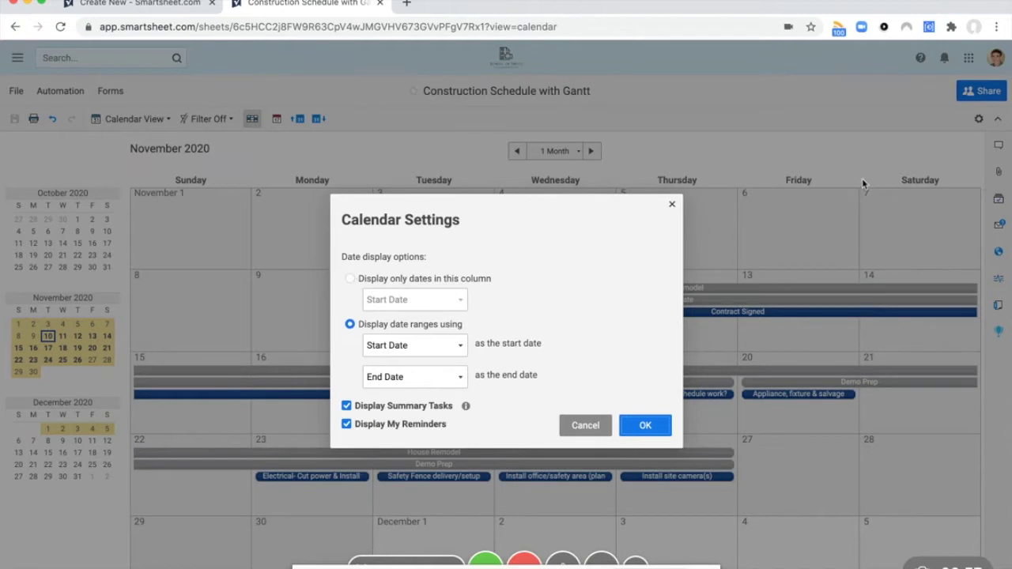
Try showing calendar tasks by Start Date only, then by End Date only.
{"action": "left_click", "coordinate": [672, 206]}
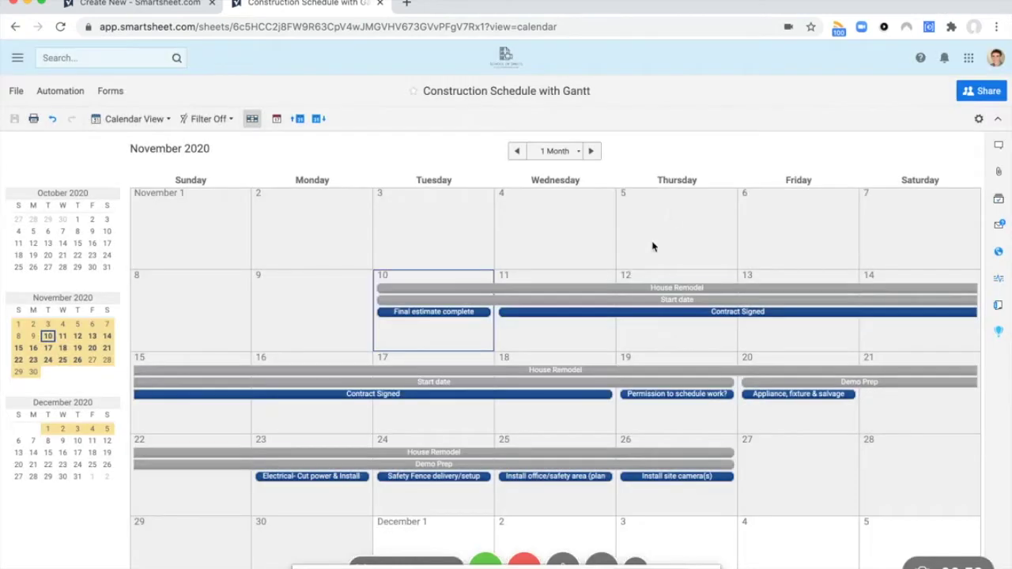
{"action": "left_click", "coordinate": [979, 119]}
{"action": "left_click", "coordinate": [425, 280]}
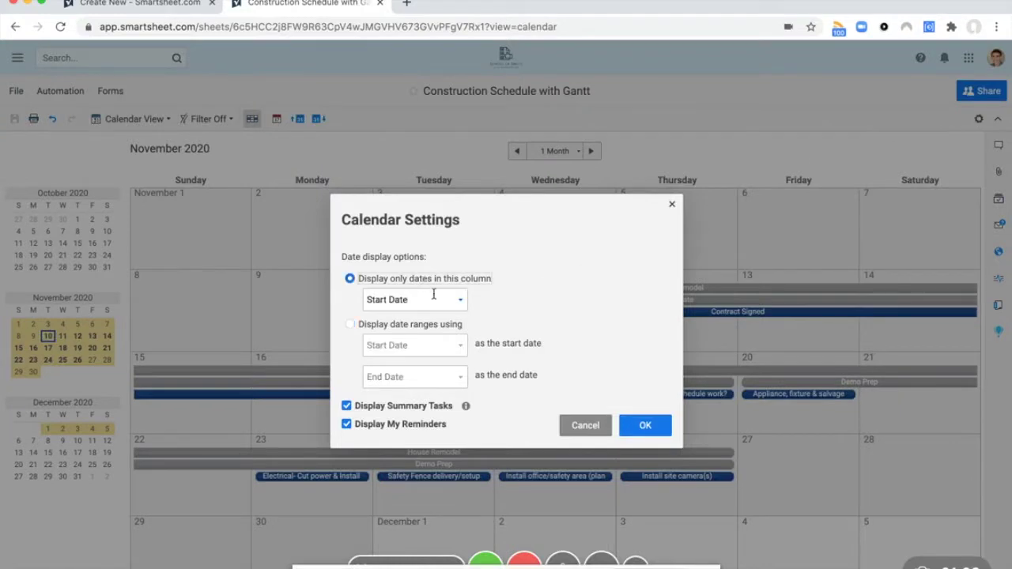
{"action": "left_click", "coordinate": [434, 298]}
{"action": "left_click", "coordinate": [407, 319]}
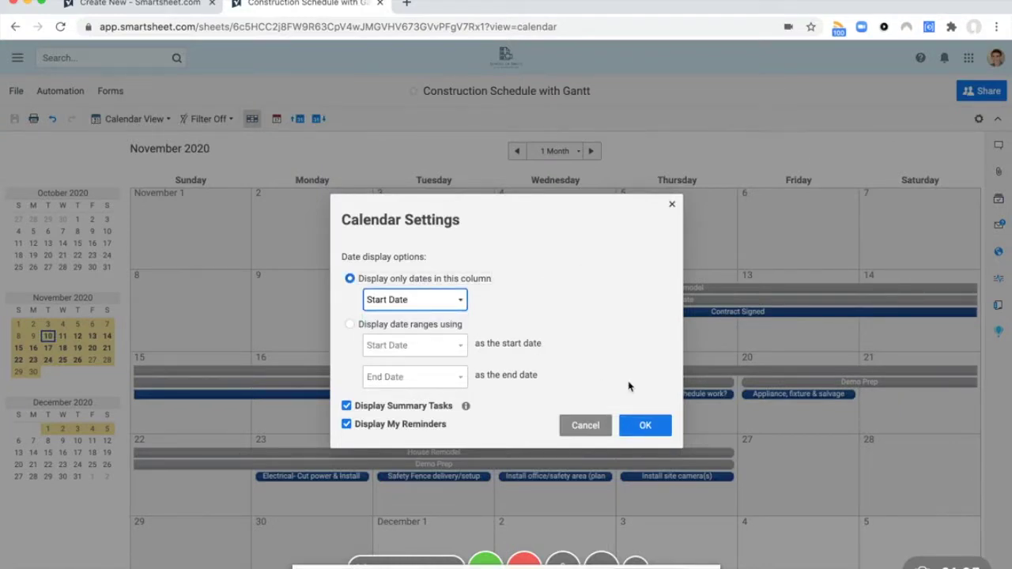
{"action": "left_click", "coordinate": [643, 425]}
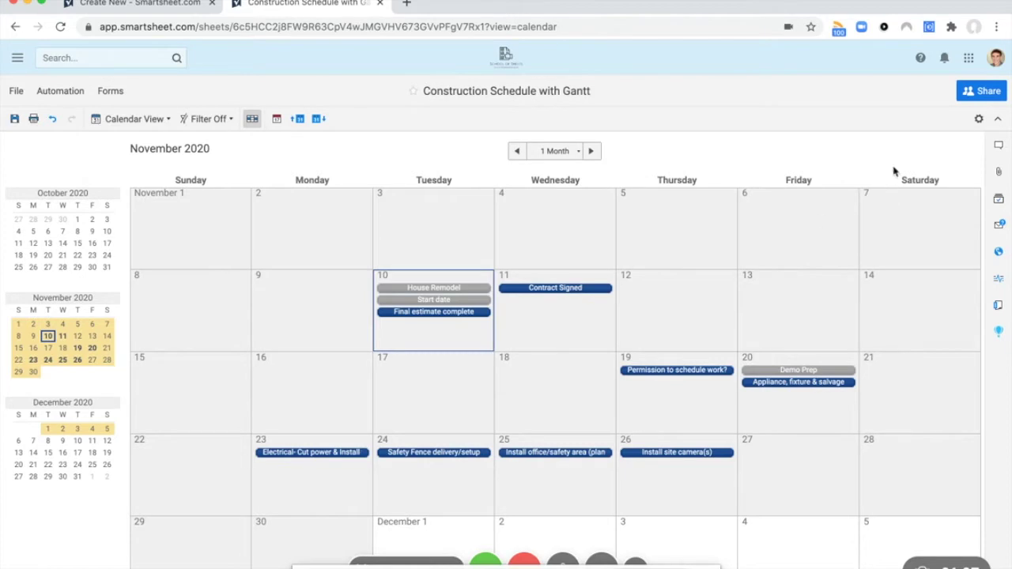
{"action": "left_click", "coordinate": [978, 119]}
{"action": "left_click", "coordinate": [449, 299]}
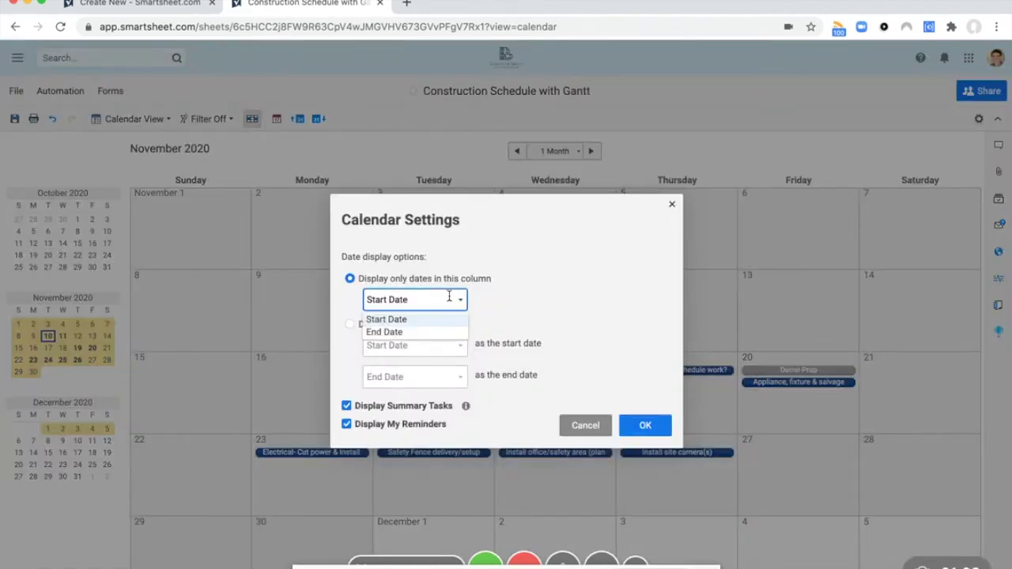
{"action": "left_click", "coordinate": [408, 333]}
{"action": "left_click", "coordinate": [647, 426]}
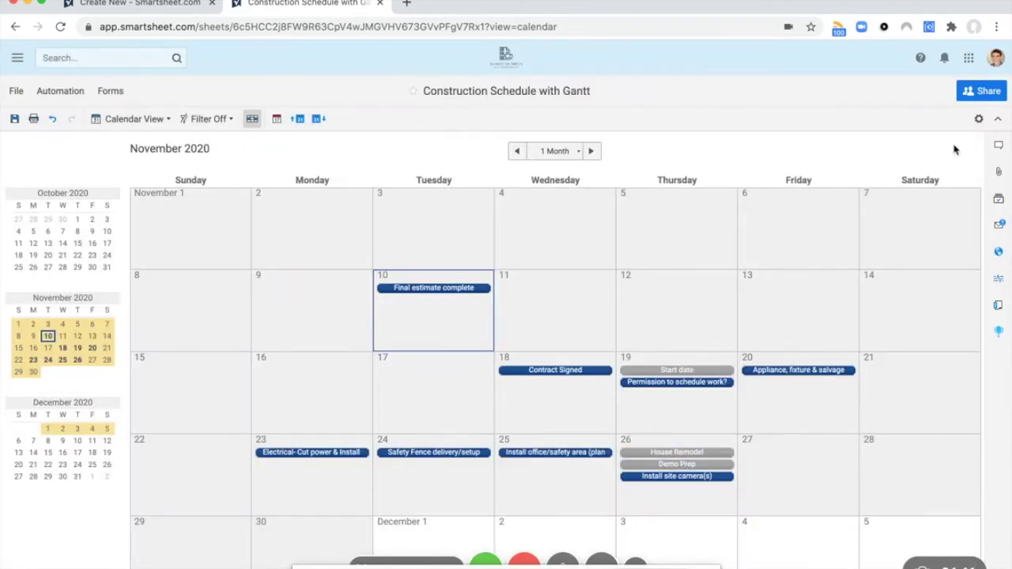
Display tasks as date ranges from Start Date to End Date, then return to Grid view.
{"action": "left_click", "coordinate": [979, 119]}
{"action": "left_click", "coordinate": [411, 324]}
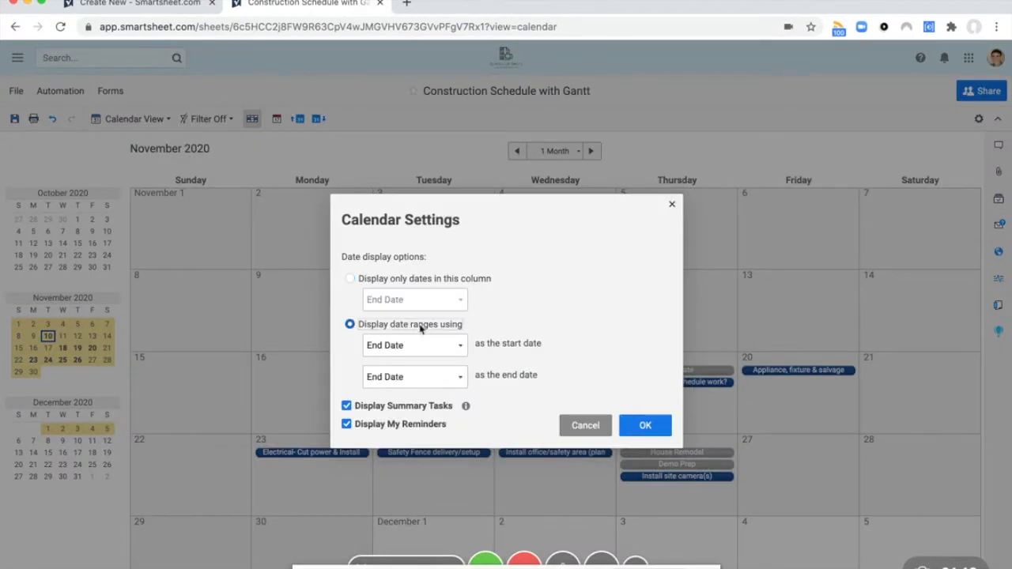
{"action": "left_click", "coordinate": [450, 338]}
{"action": "left_click", "coordinate": [425, 367]}
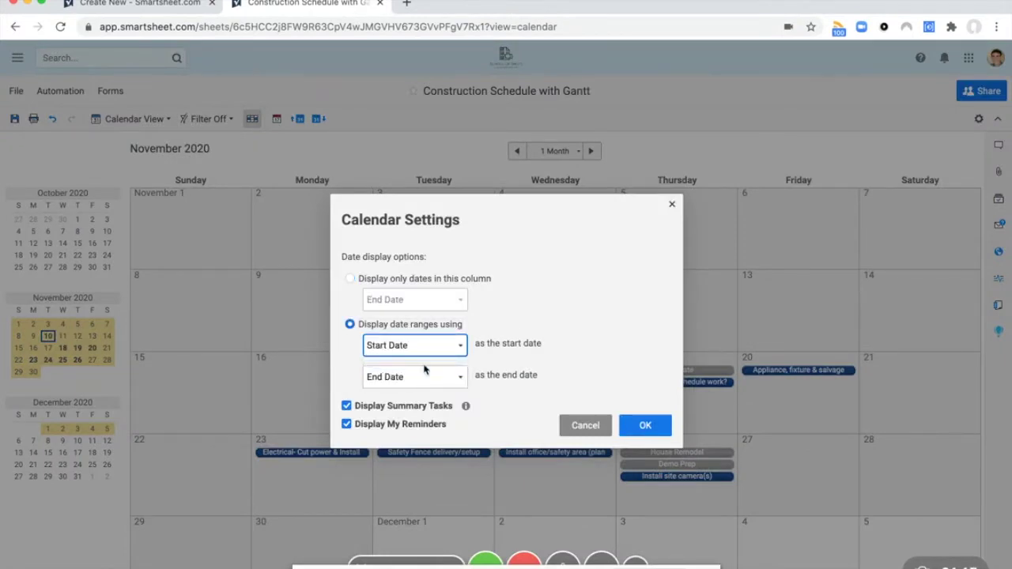
{"action": "left_click", "coordinate": [454, 350]}
{"action": "left_click", "coordinate": [439, 356]}
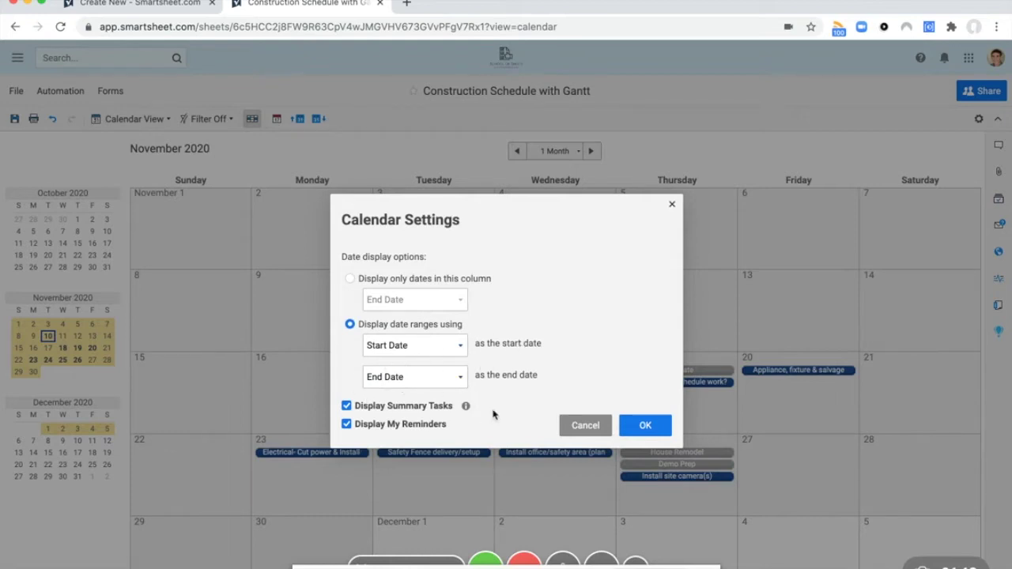
{"action": "left_click", "coordinate": [640, 425]}
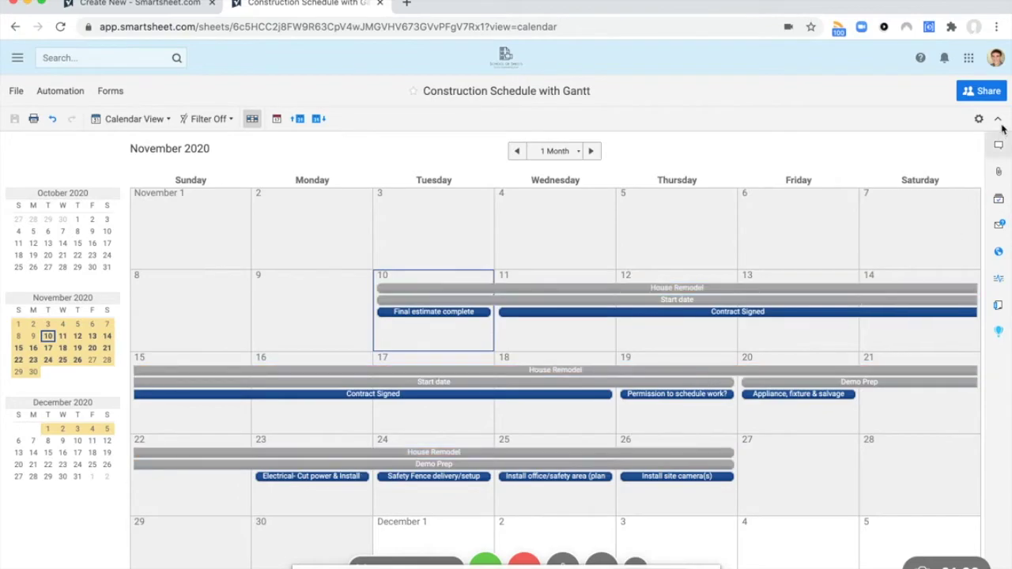
{"action": "left_click", "coordinate": [978, 123]}
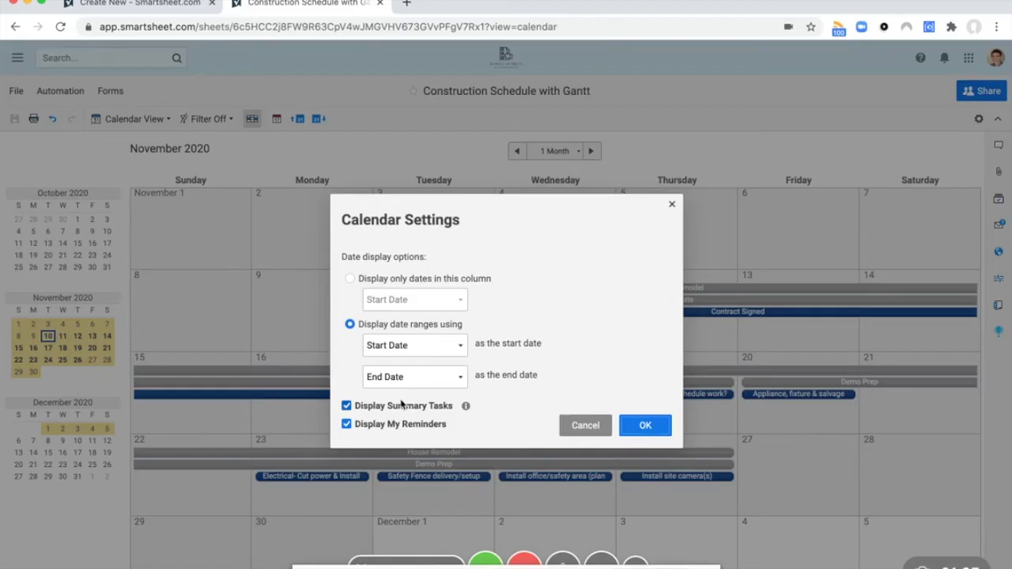
{"action": "left_click", "coordinate": [648, 424]}
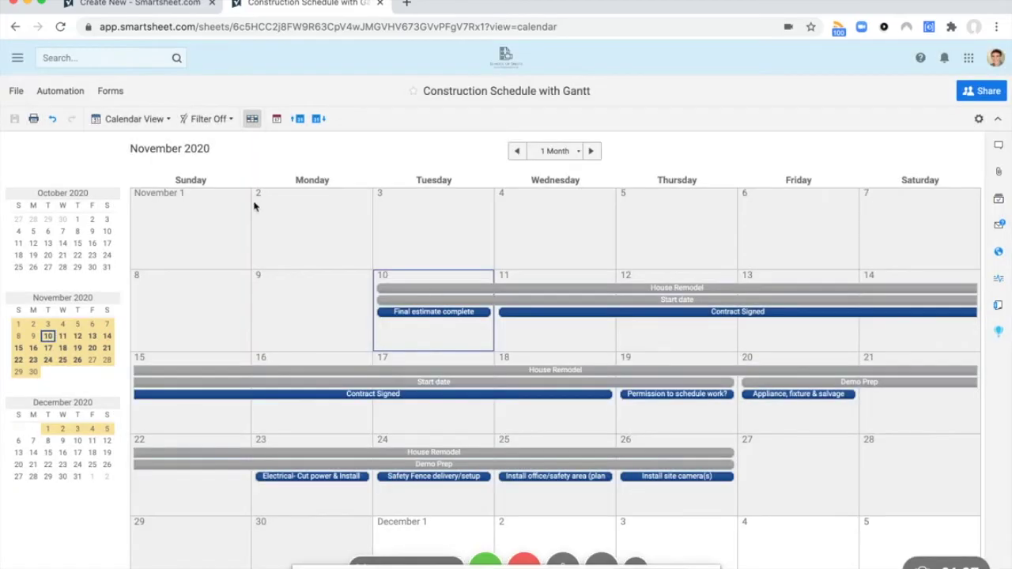
{"action": "left_click", "coordinate": [151, 120]}
{"action": "left_click", "coordinate": [134, 139]}
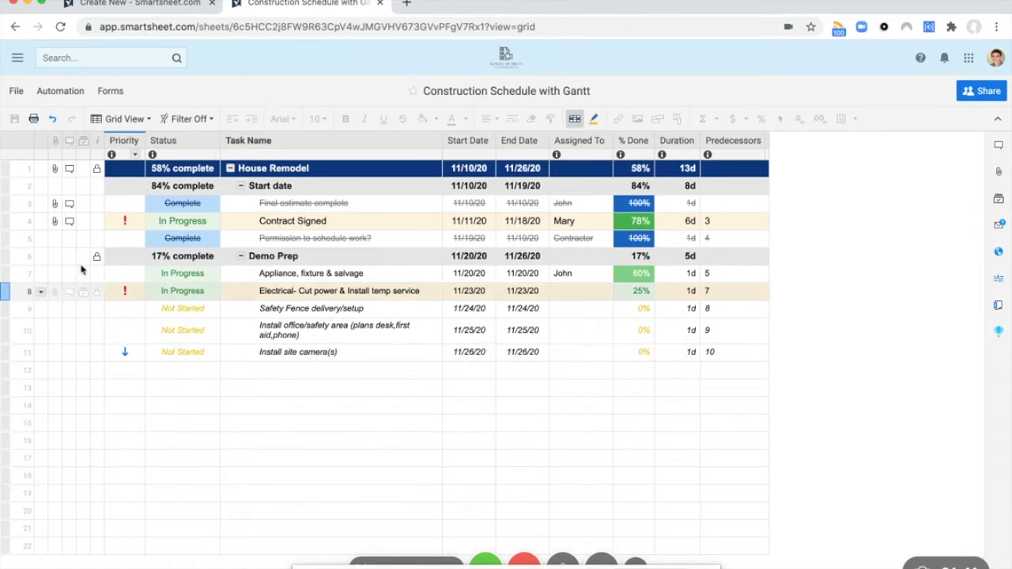
Select the Contract Signed, Final estimate complete and Start date rows in the grid.
{"action": "left_click", "coordinate": [27, 221]}
{"action": "left_click", "coordinate": [314, 119]}
{"action": "left_click", "coordinate": [325, 162]}
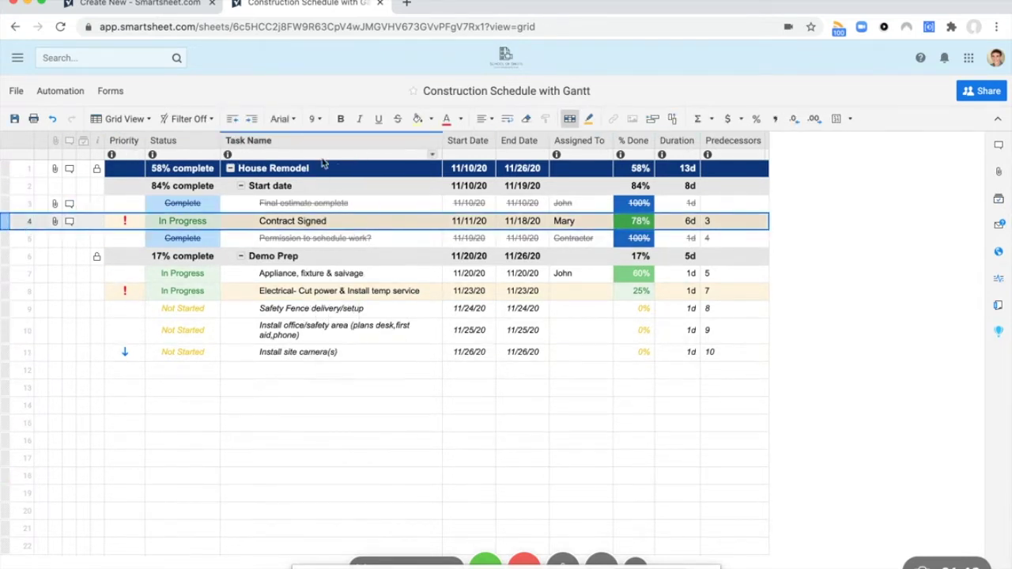
{"action": "left_click", "coordinate": [339, 375]}
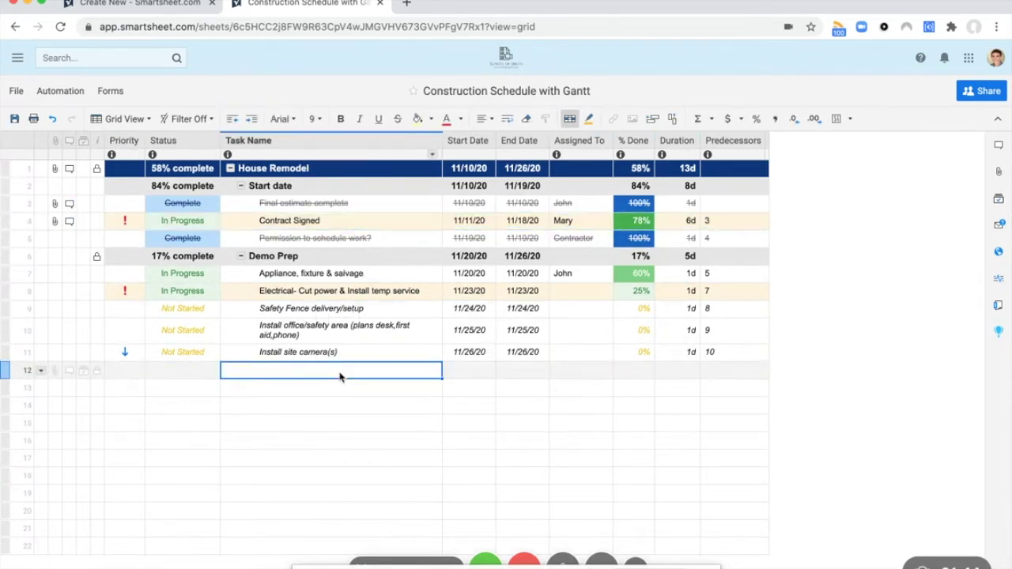
{"action": "left_click", "coordinate": [296, 206]}
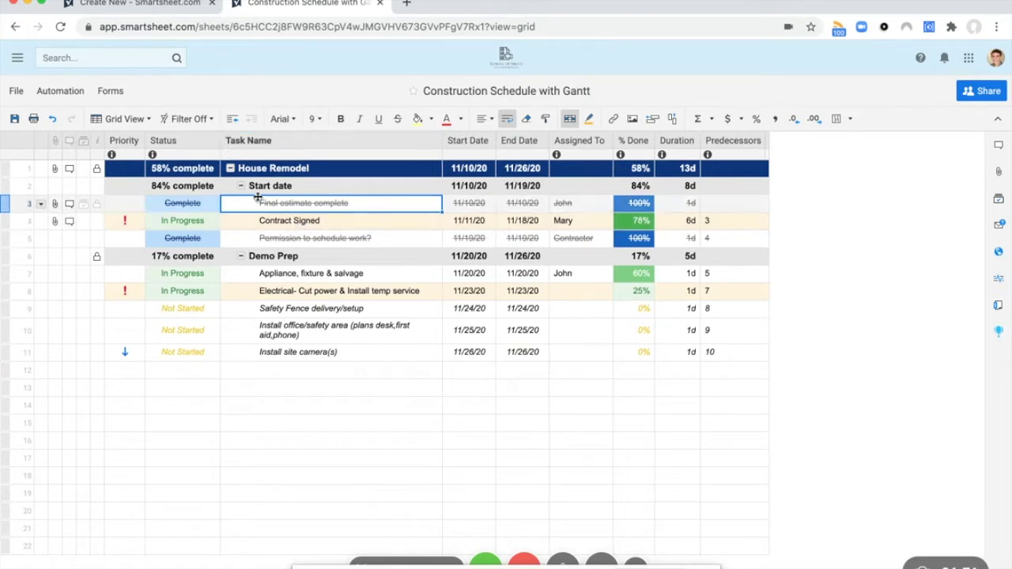
{"action": "left_click", "coordinate": [23, 205]}
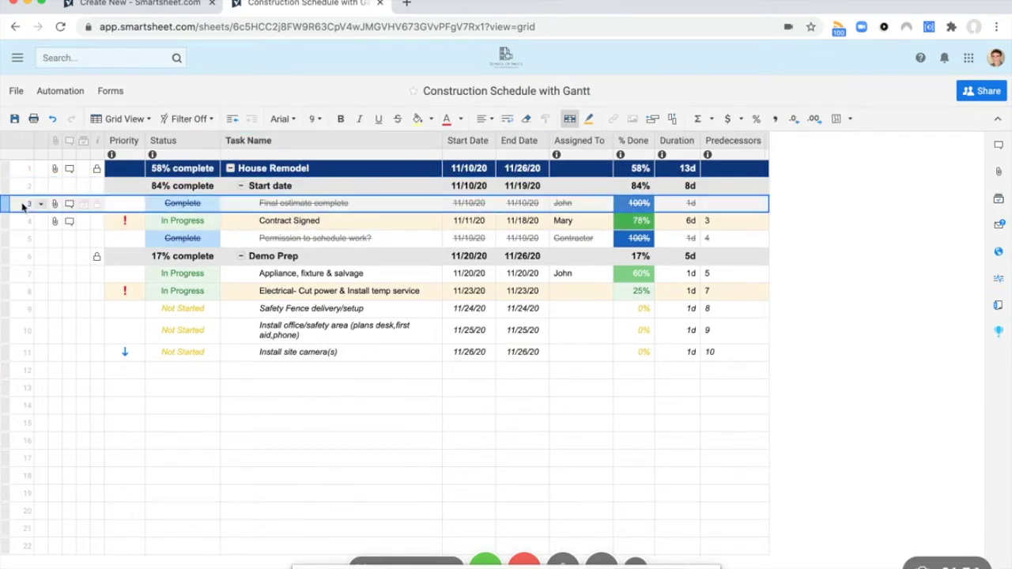
{"action": "left_click", "coordinate": [317, 188]}
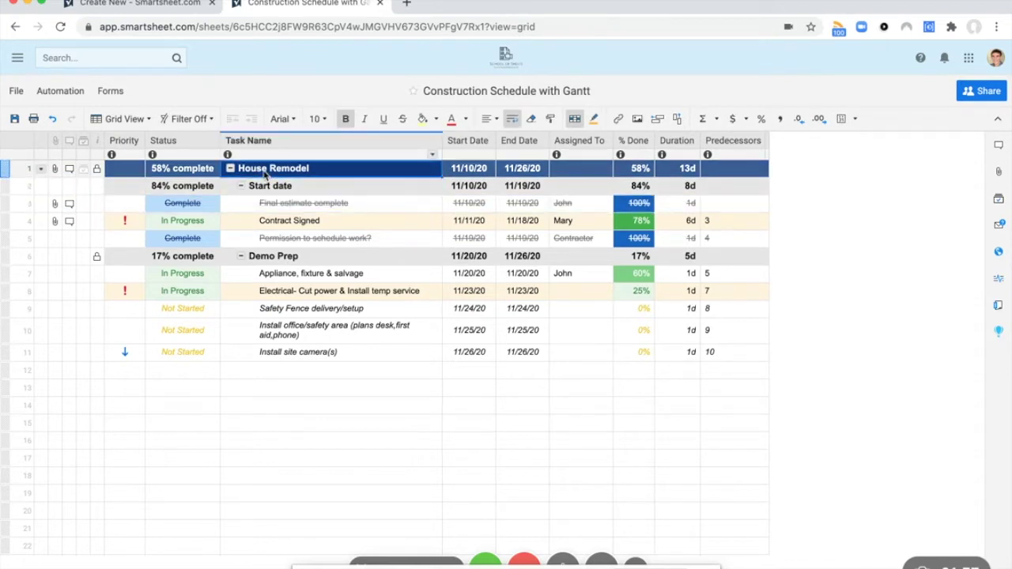
{"action": "left_click", "coordinate": [273, 186]}
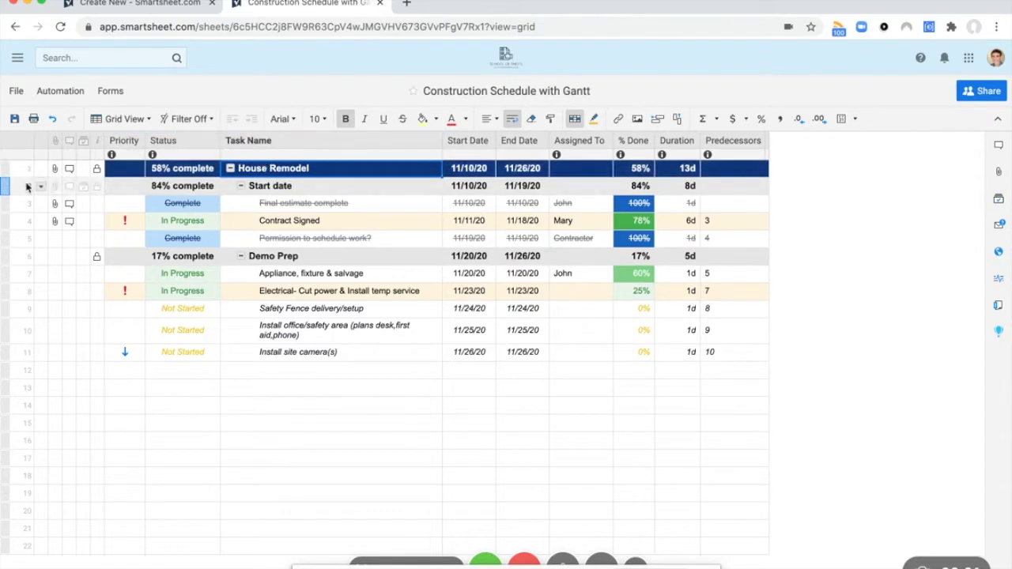
Collapse the Start date and Demo Prep groups, then expand them again.
{"action": "left_click", "coordinate": [240, 186]}
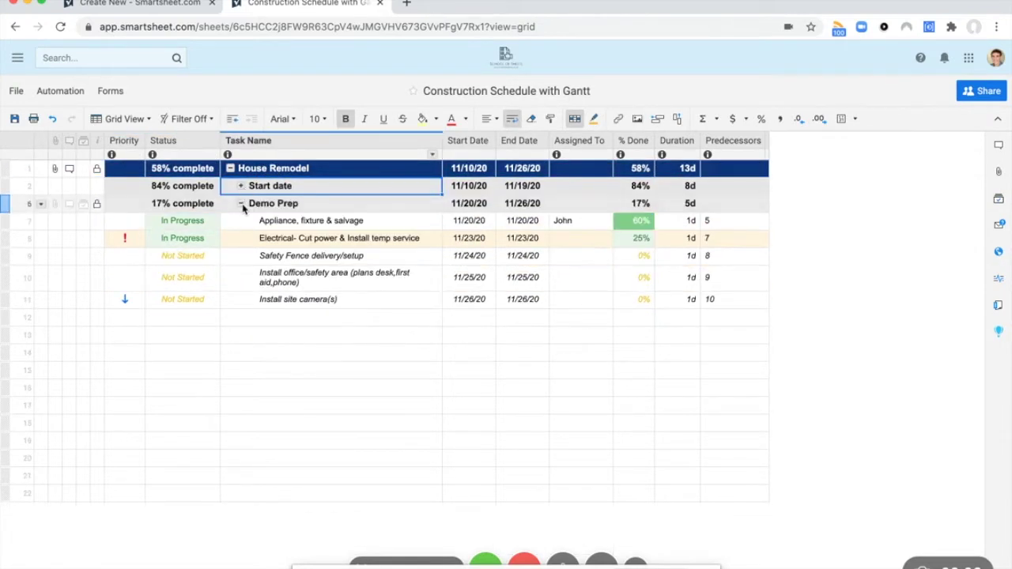
{"action": "left_click", "coordinate": [240, 203]}
{"action": "left_click_drag", "start_coordinate": [243, 204], "coordinate": [237, 189]}
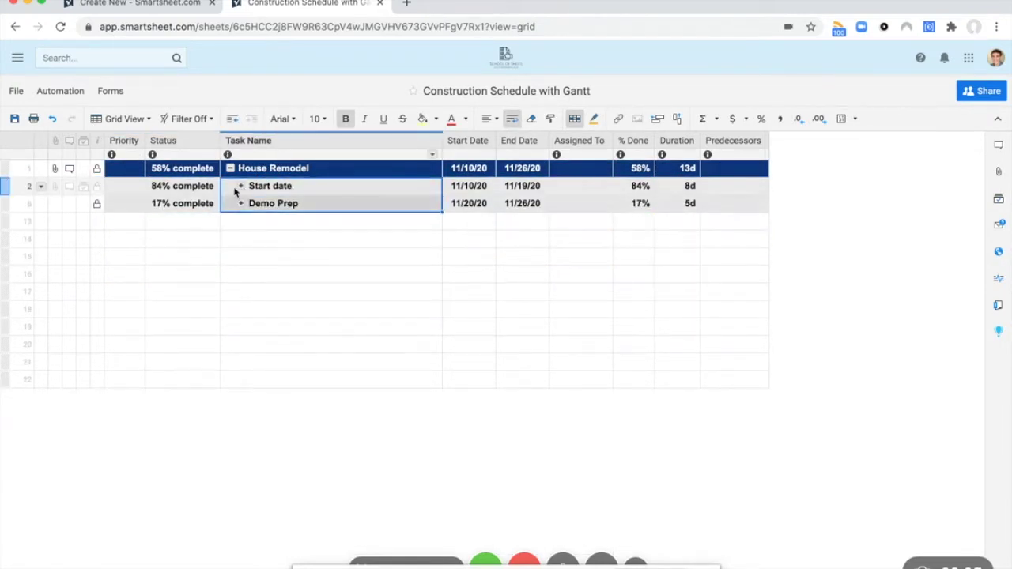
{"action": "left_click", "coordinate": [240, 185]}
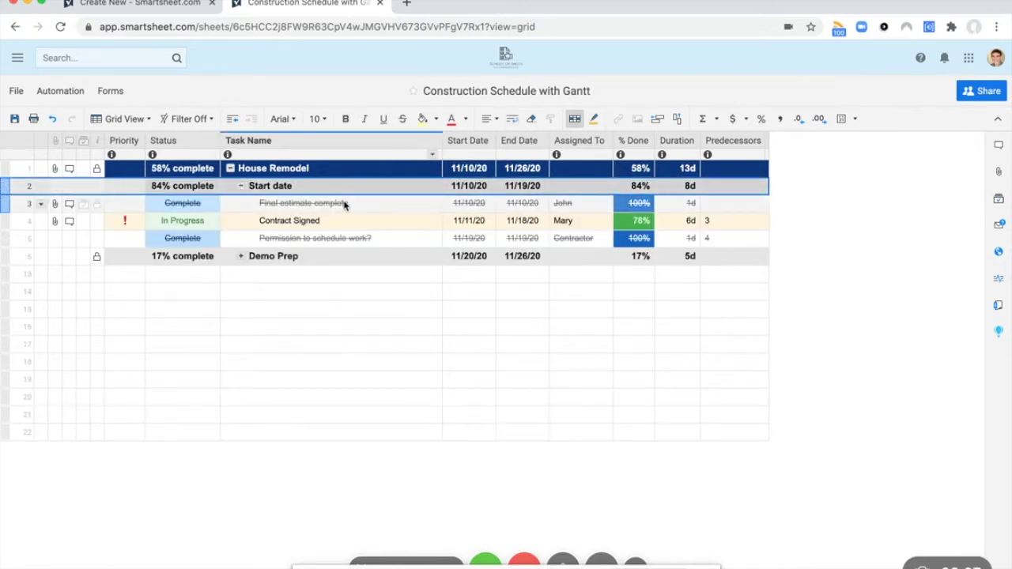
{"action": "left_click", "coordinate": [241, 256]}
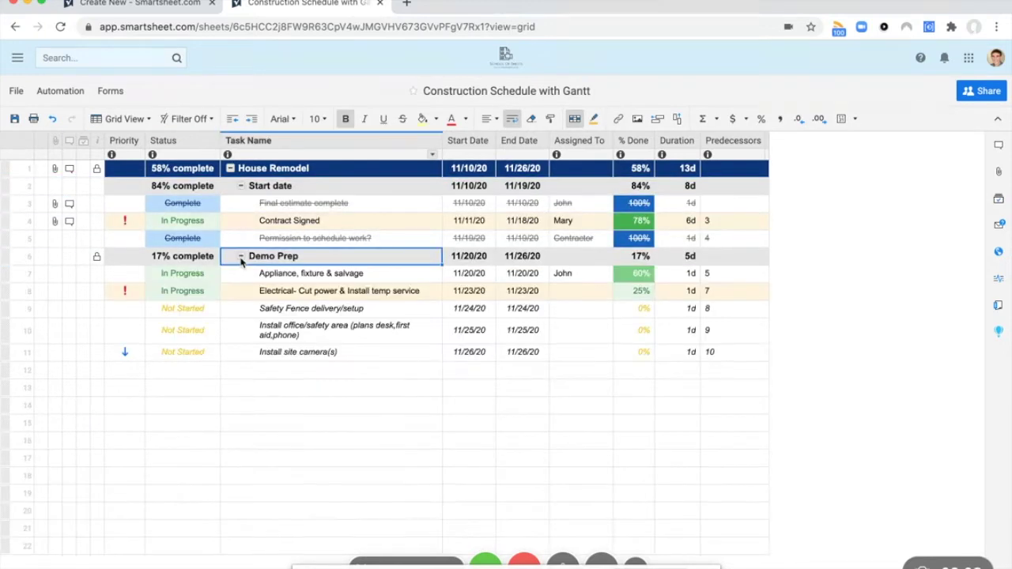
{"action": "left_click", "coordinate": [491, 437]}
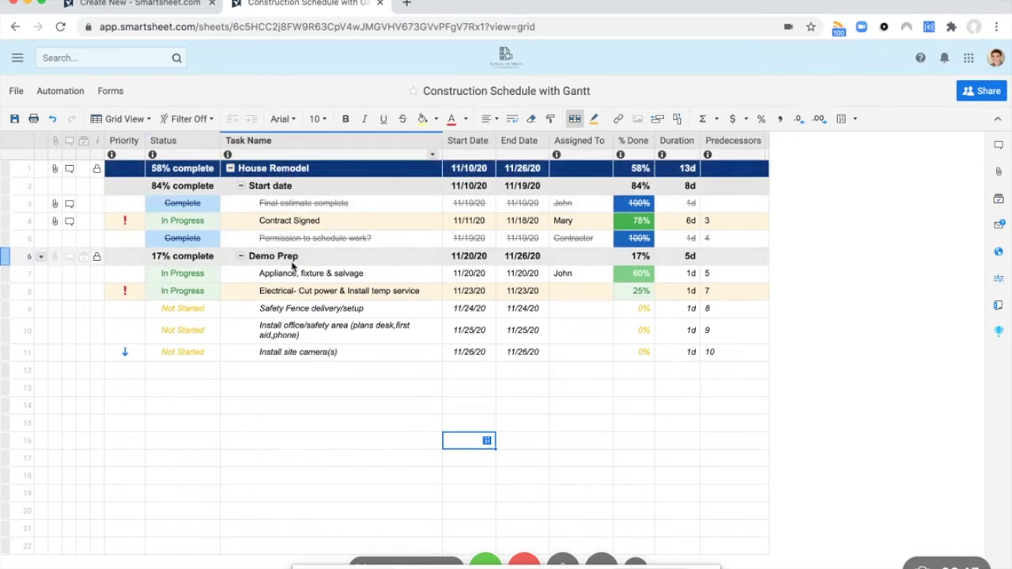
{"action": "left_click", "coordinate": [125, 119]}
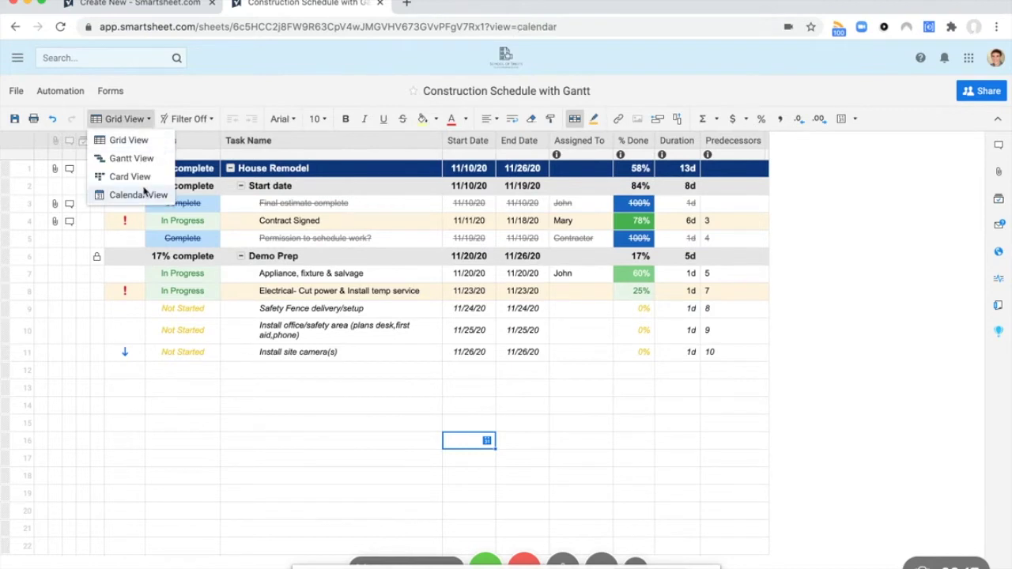
Switch back to Calendar view and open the Conditional Formatting rules.
{"action": "left_click", "coordinate": [141, 195]}
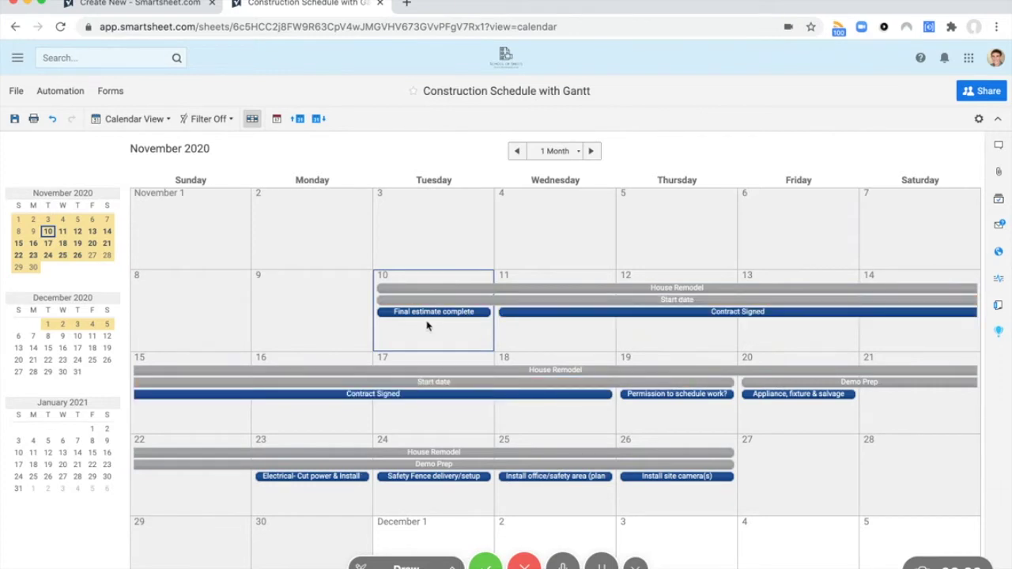
{"action": "left_click", "coordinate": [251, 119]}
{"action": "scroll", "coordinate": [553, 293], "scroll_direction": "down", "scroll_amount": 3}
{"action": "scroll", "coordinate": [569, 295], "scroll_direction": "up", "scroll_amount": 3}
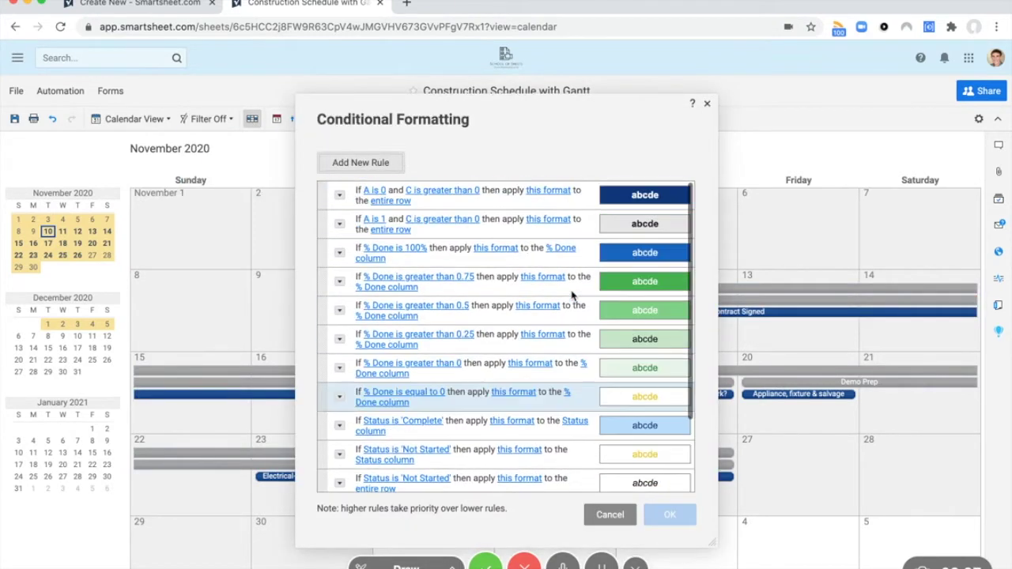
{"action": "left_click", "coordinate": [708, 107]}
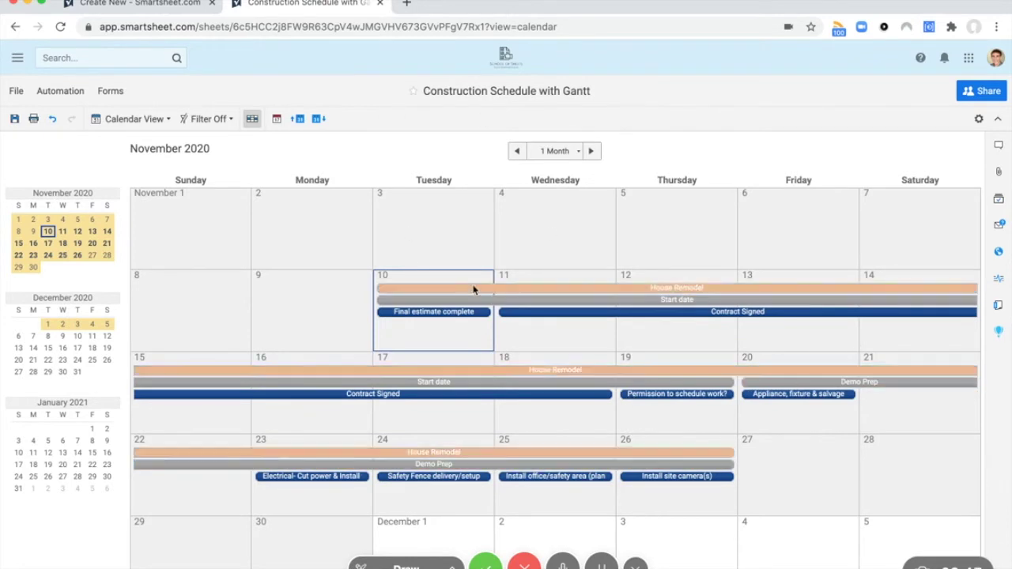
{"action": "left_click", "coordinate": [251, 120]}
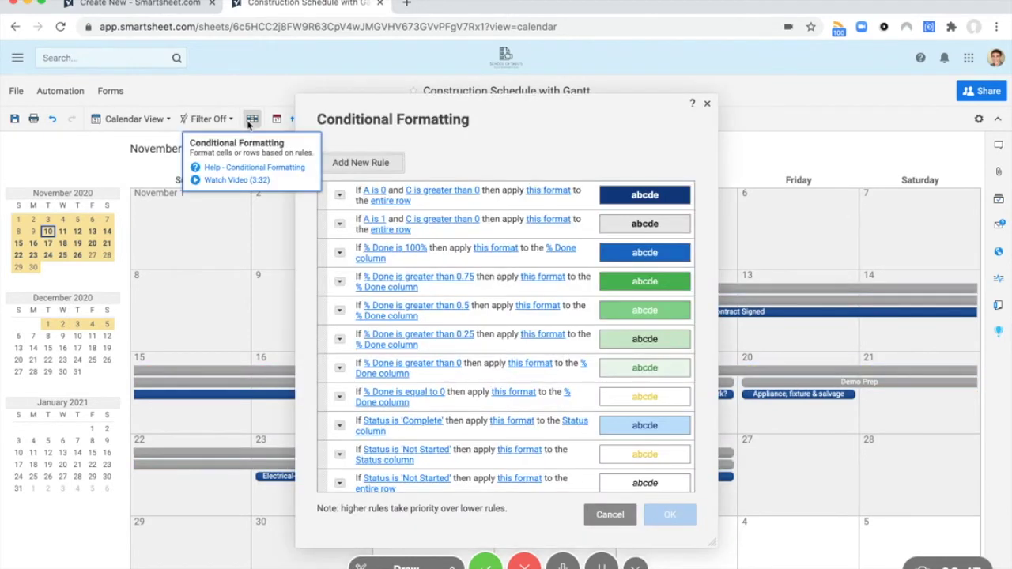
{"action": "scroll", "coordinate": [378, 163], "scroll_direction": "down", "scroll_amount": 3}
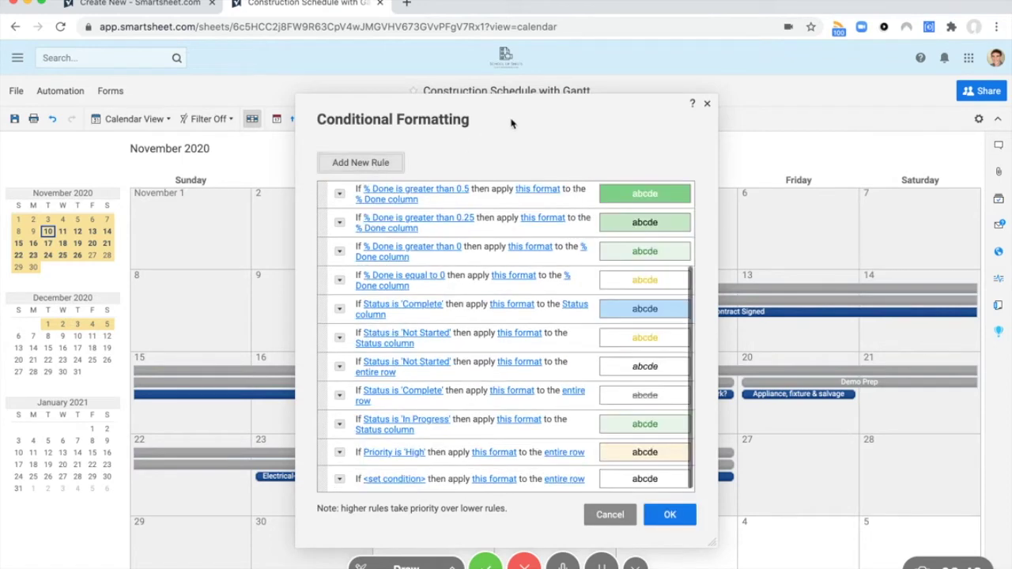
{"action": "left_click_drag", "start_coordinate": [535, 109], "coordinate": [313, 58]}
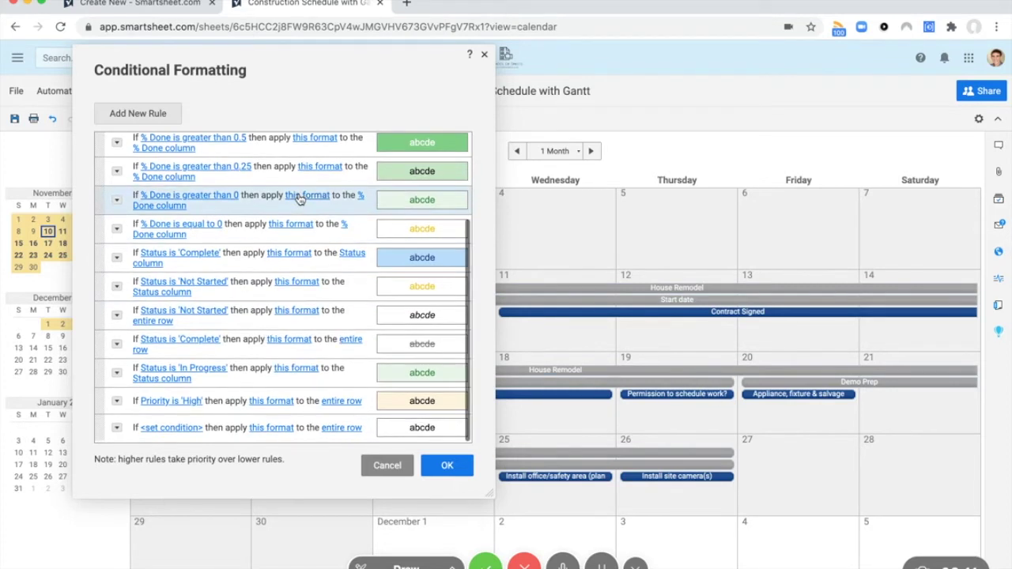
{"action": "scroll", "coordinate": [223, 405], "scroll_direction": "down", "scroll_amount": 1}
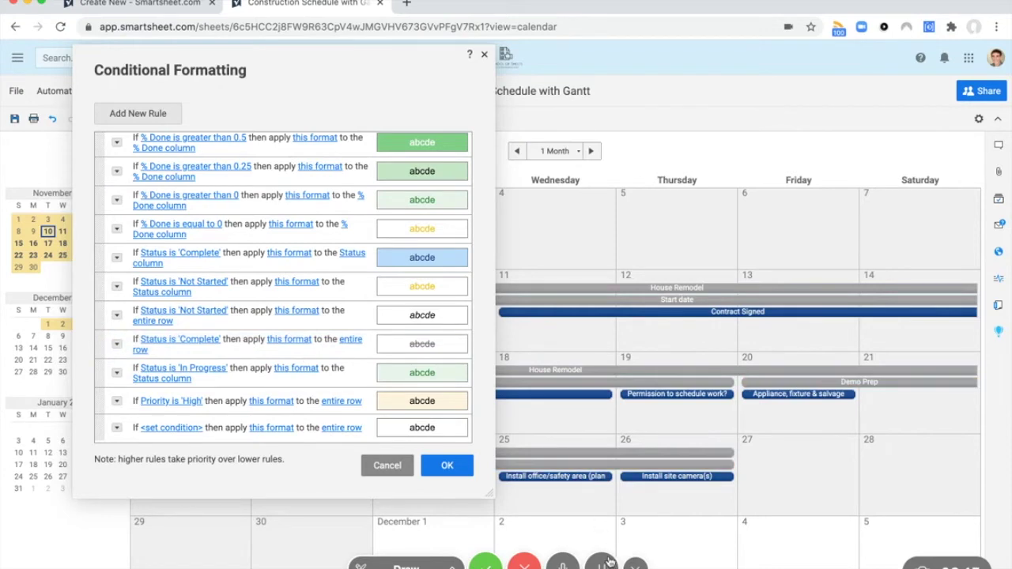
{"action": "left_click", "coordinate": [500, 399]}
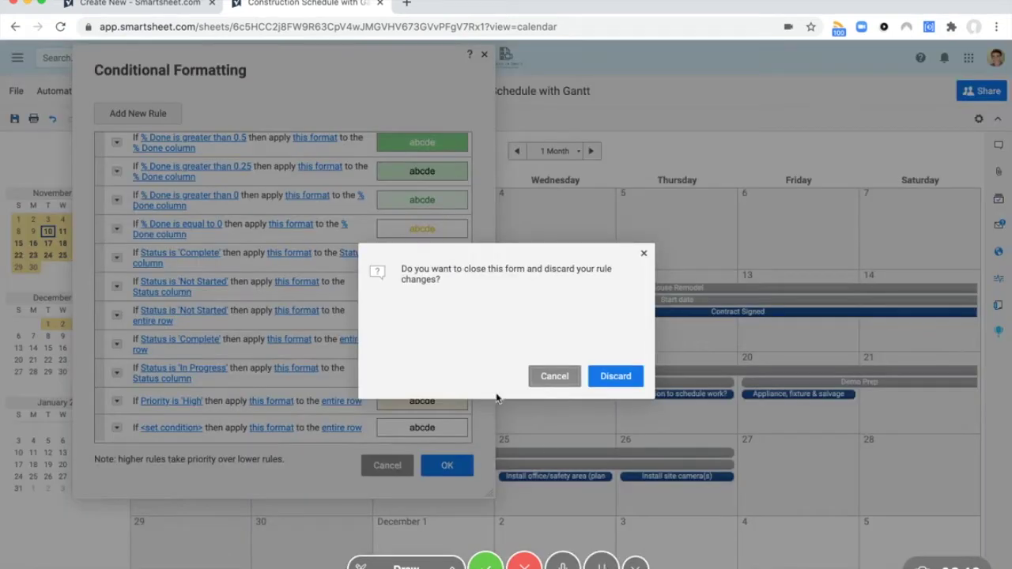
{"action": "left_click", "coordinate": [558, 378]}
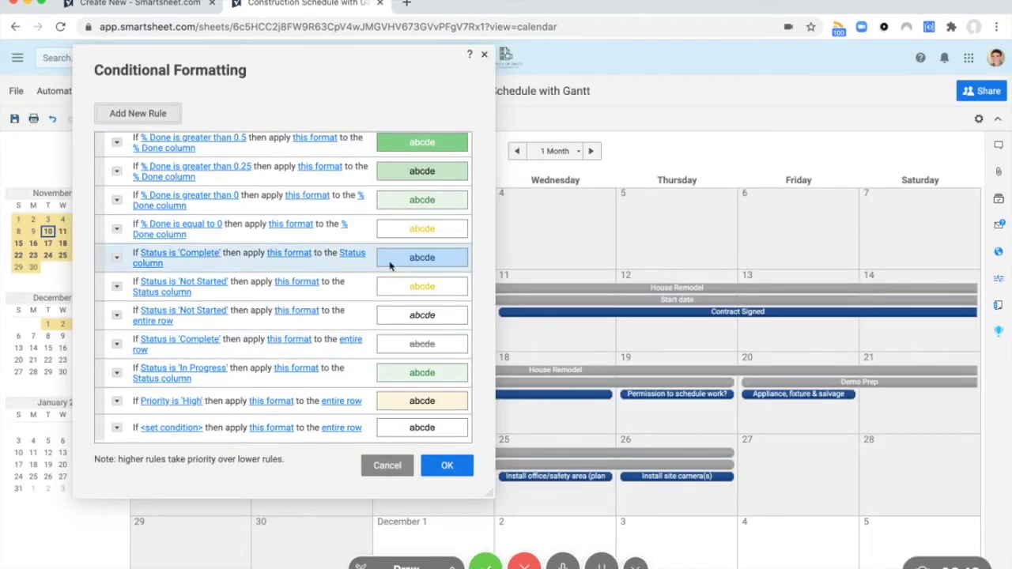
{"action": "left_click", "coordinate": [160, 115]}
Set the new rule's condition to Status is Not Started.
{"action": "left_click", "coordinate": [116, 430]}
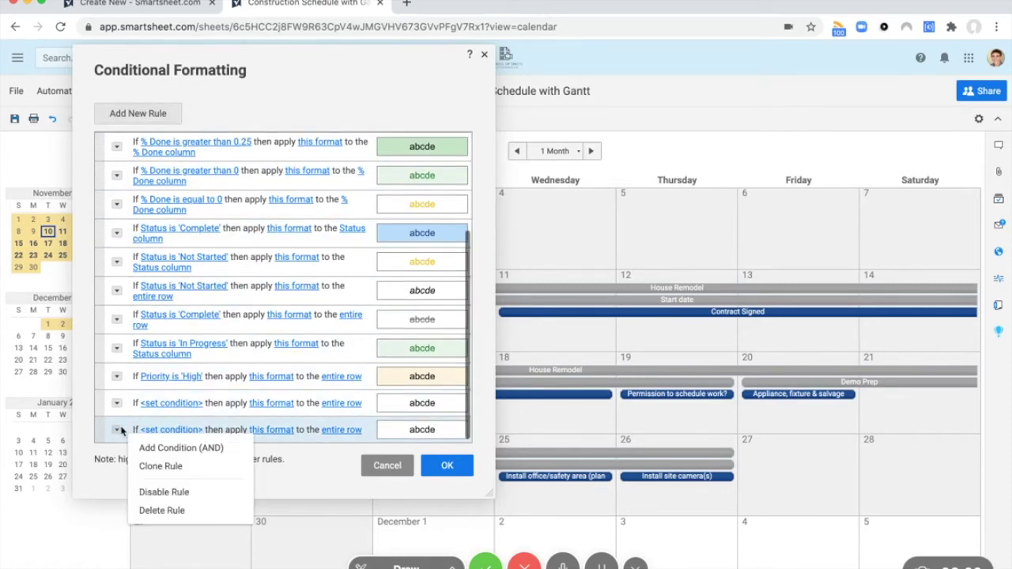
{"action": "left_click", "coordinate": [162, 403]}
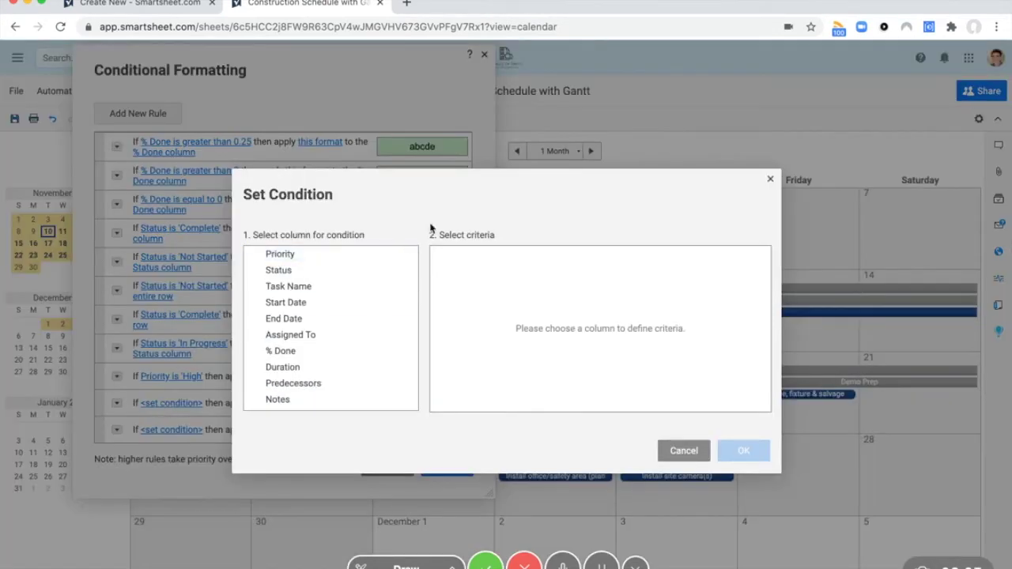
{"action": "scroll", "coordinate": [356, 319], "scroll_direction": "down", "scroll_amount": 2}
{"action": "scroll", "coordinate": [356, 319], "scroll_direction": "up", "scroll_amount": 2}
{"action": "left_click", "coordinate": [327, 268]}
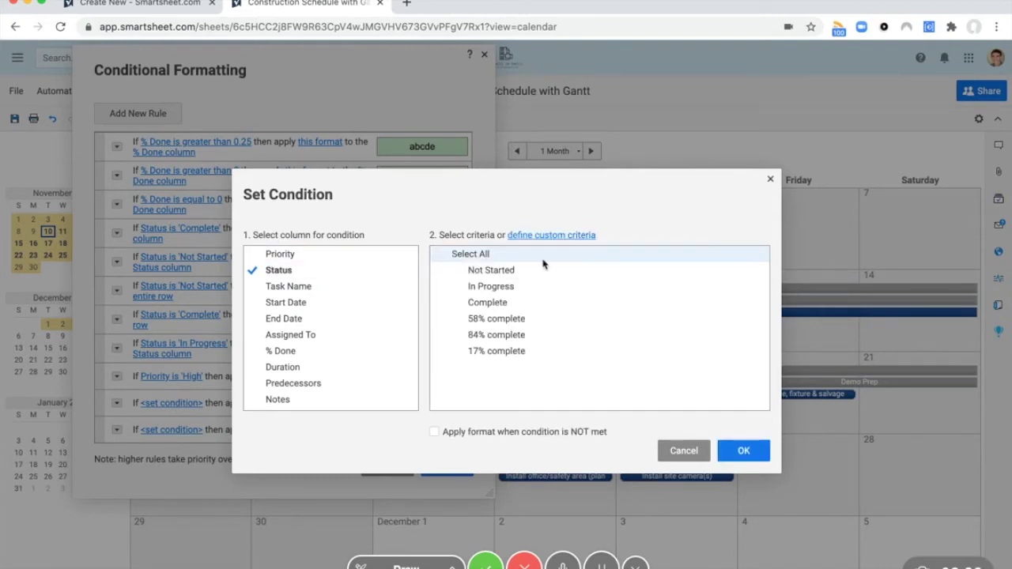
{"action": "left_click", "coordinate": [618, 272]}
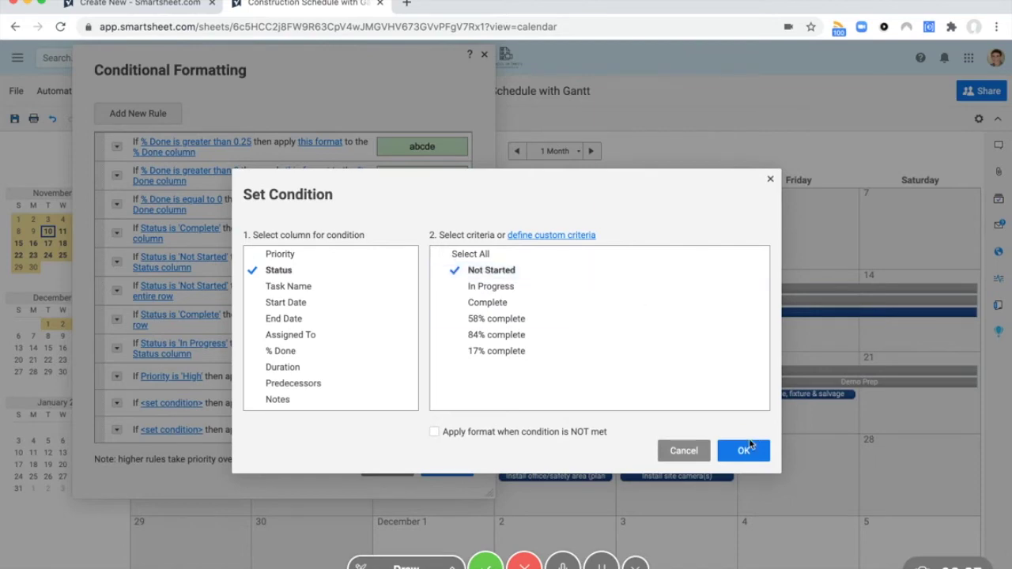
{"action": "left_click", "coordinate": [744, 451]}
{"action": "scroll", "coordinate": [225, 406], "scroll_direction": "down", "scroll_amount": 1}
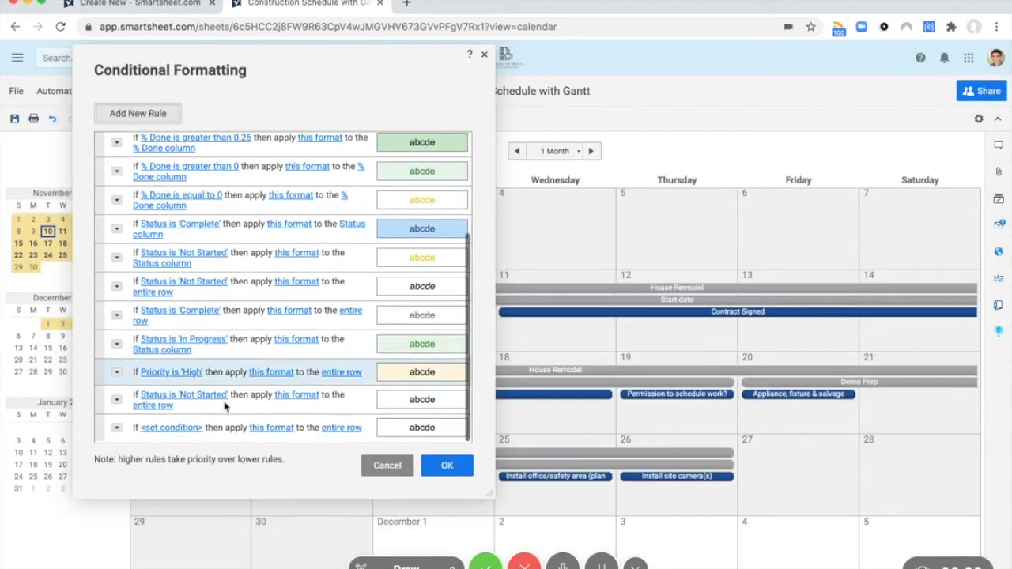
{"action": "left_click", "coordinate": [171, 428]}
{"action": "left_click", "coordinate": [672, 450]}
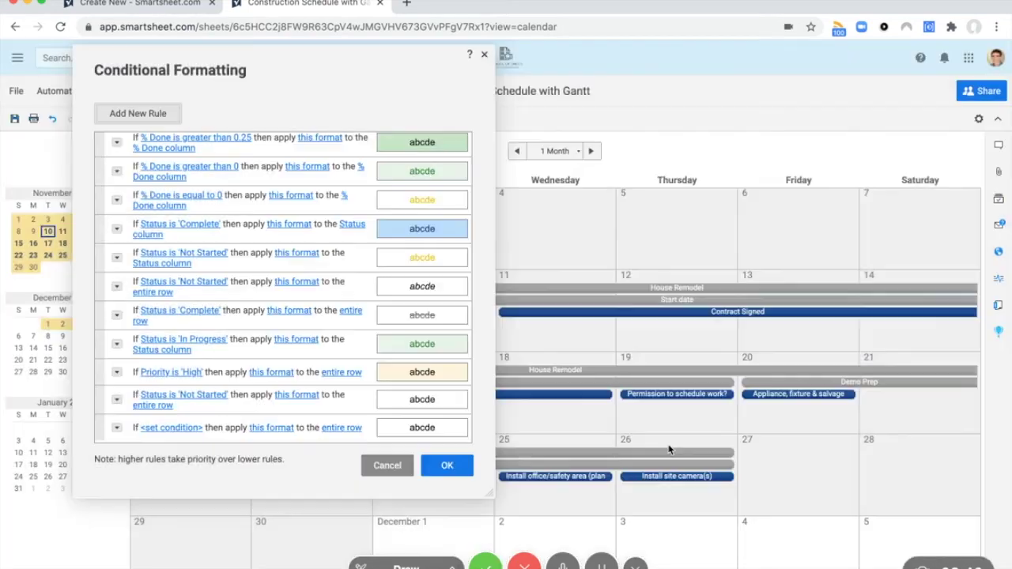
Make the Not Started rule colour task bars yellow.
{"action": "left_click", "coordinate": [295, 395]}
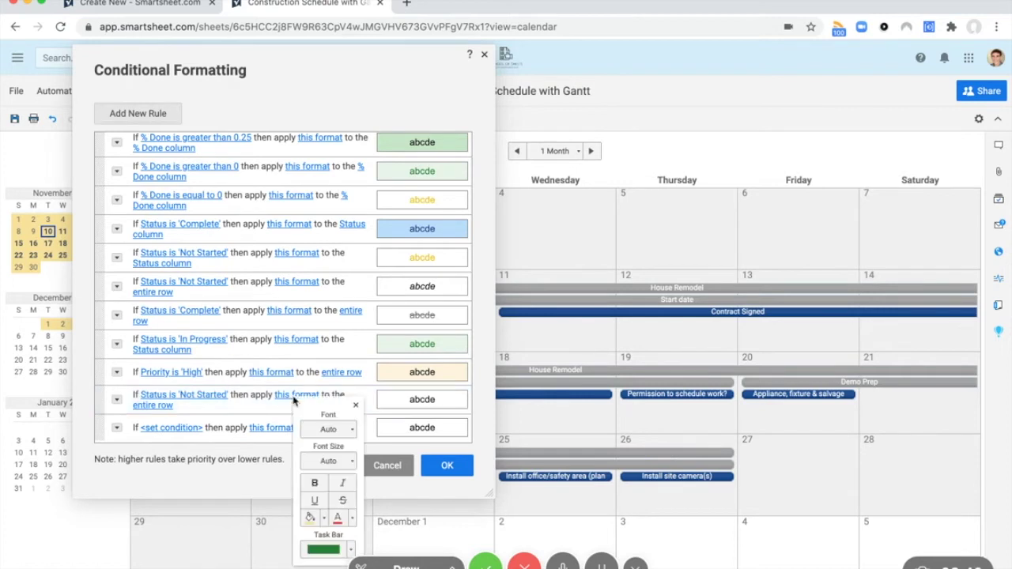
{"action": "left_click", "coordinate": [351, 546]}
{"action": "left_click", "coordinate": [396, 541]}
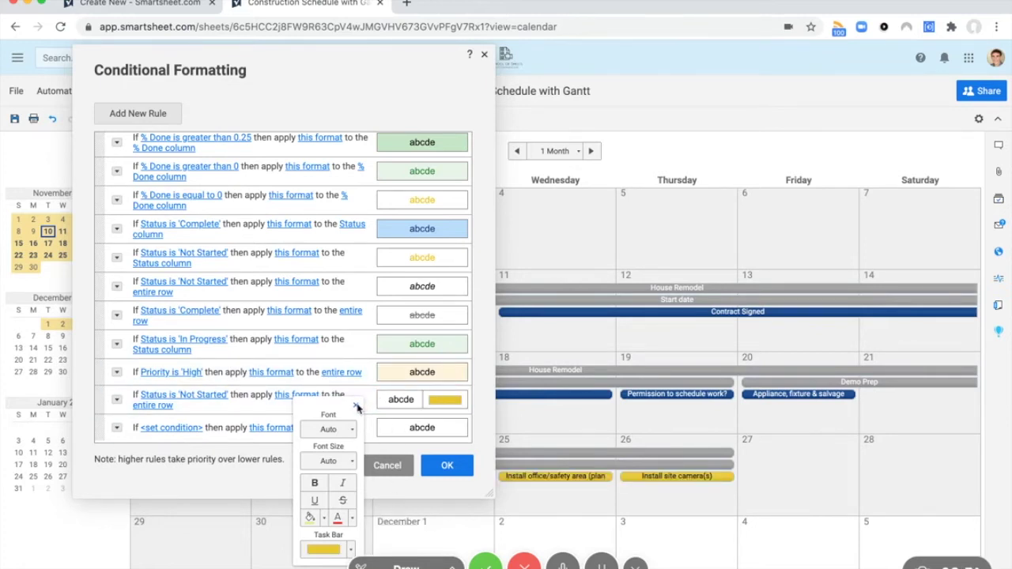
{"action": "left_click", "coordinate": [357, 408]}
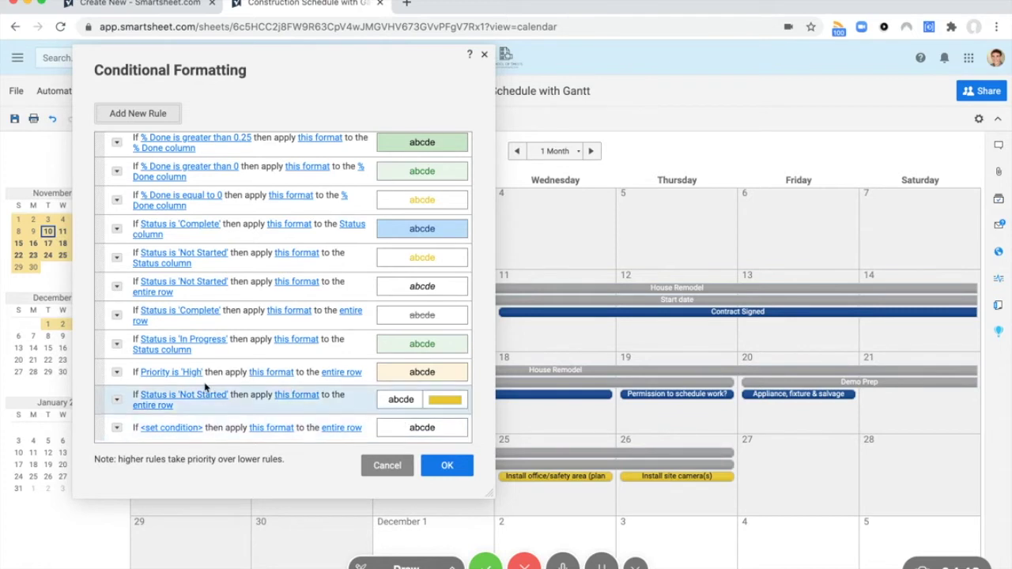
Clone the Not Started rule and change its condition to Status is In Progress.
{"action": "left_click", "coordinate": [116, 400]}
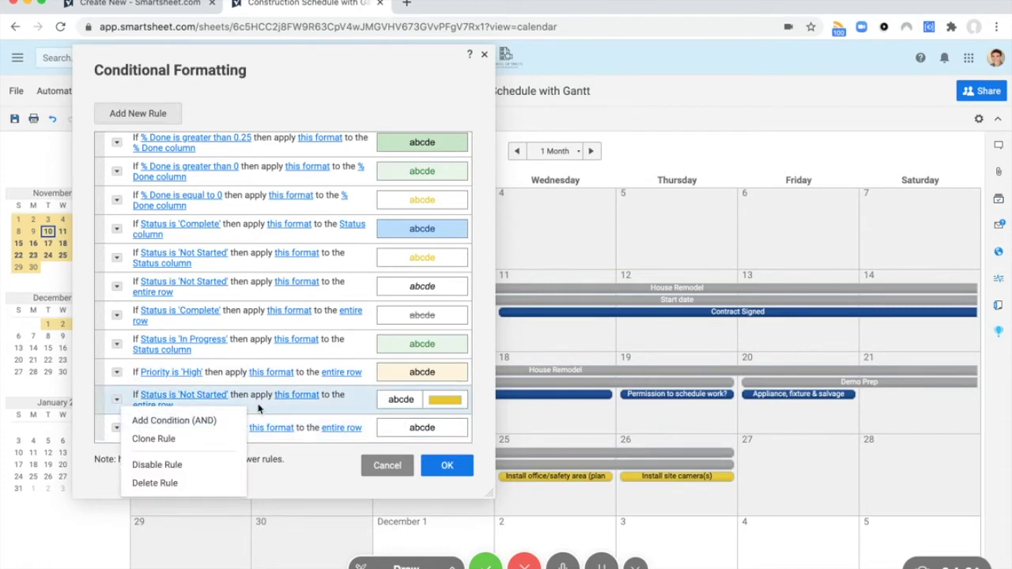
{"action": "left_click", "coordinate": [186, 442]}
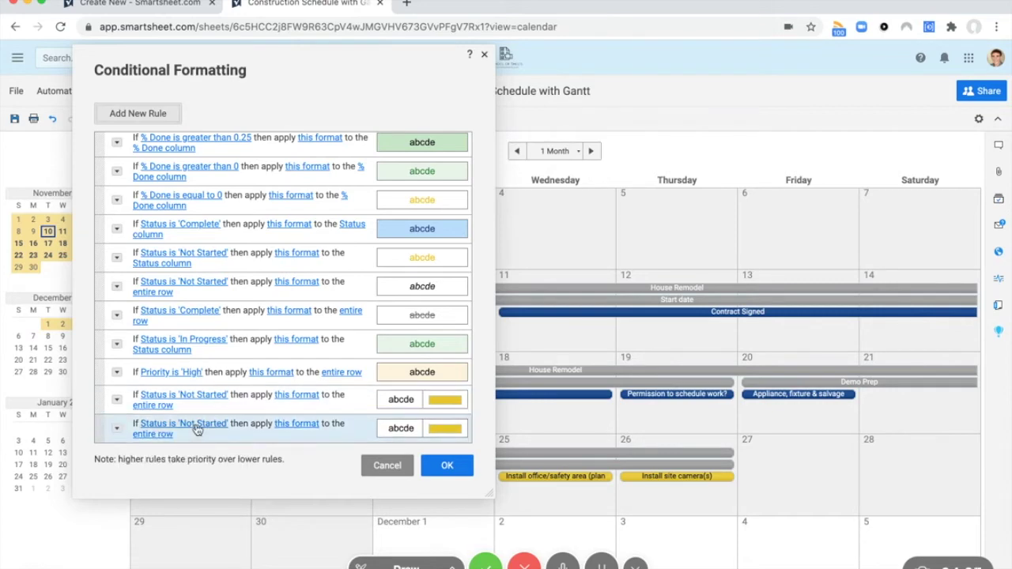
{"action": "left_click", "coordinate": [196, 425]}
{"action": "left_click", "coordinate": [514, 286]}
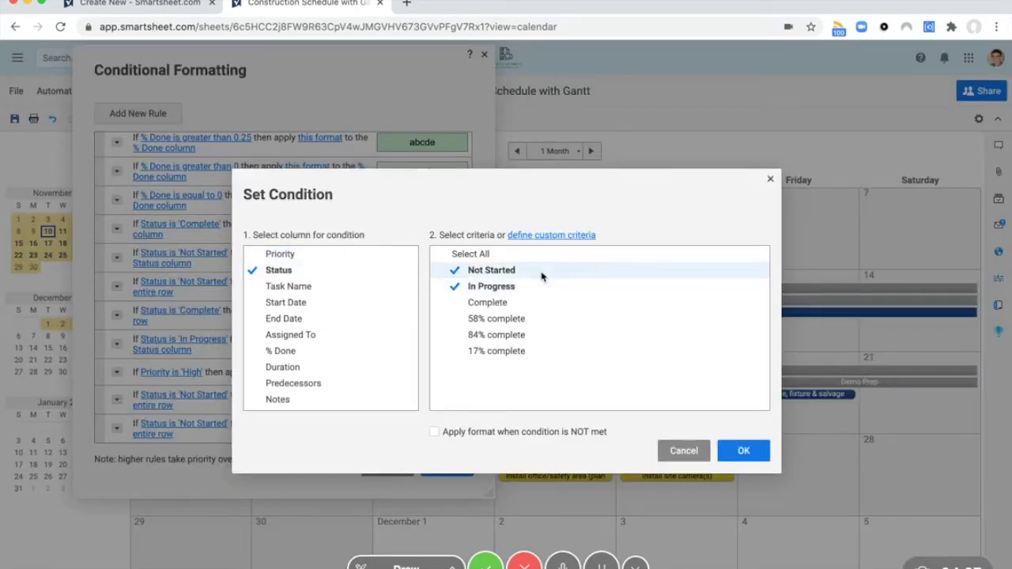
{"action": "left_click", "coordinate": [522, 270]}
{"action": "left_click", "coordinate": [743, 451]}
Give the In Progress rule green task bars.
{"action": "scroll", "coordinate": [372, 383], "scroll_direction": "down", "scroll_amount": 2}
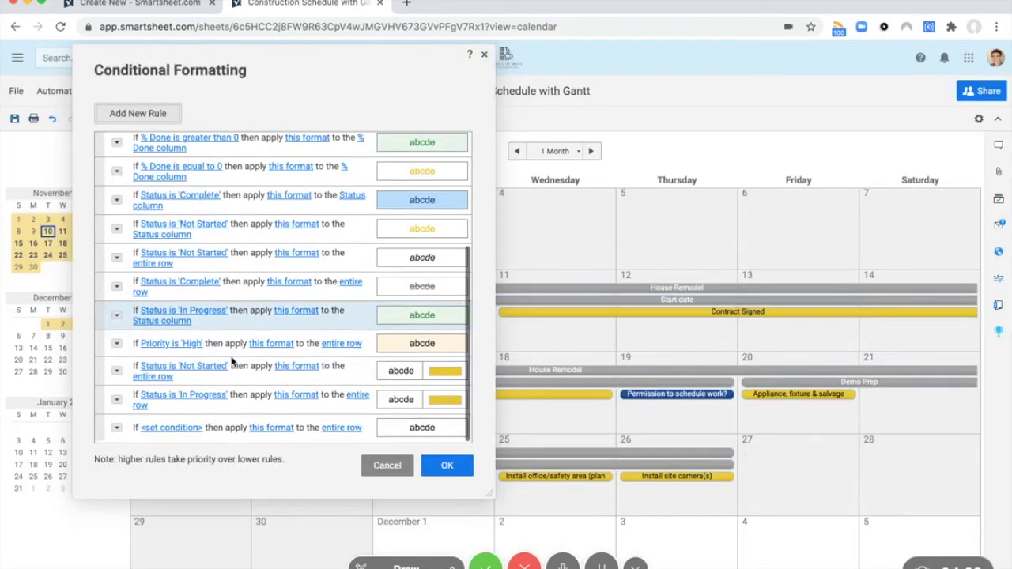
{"action": "left_click", "coordinate": [303, 398]}
{"action": "key", "text": "Escape"}
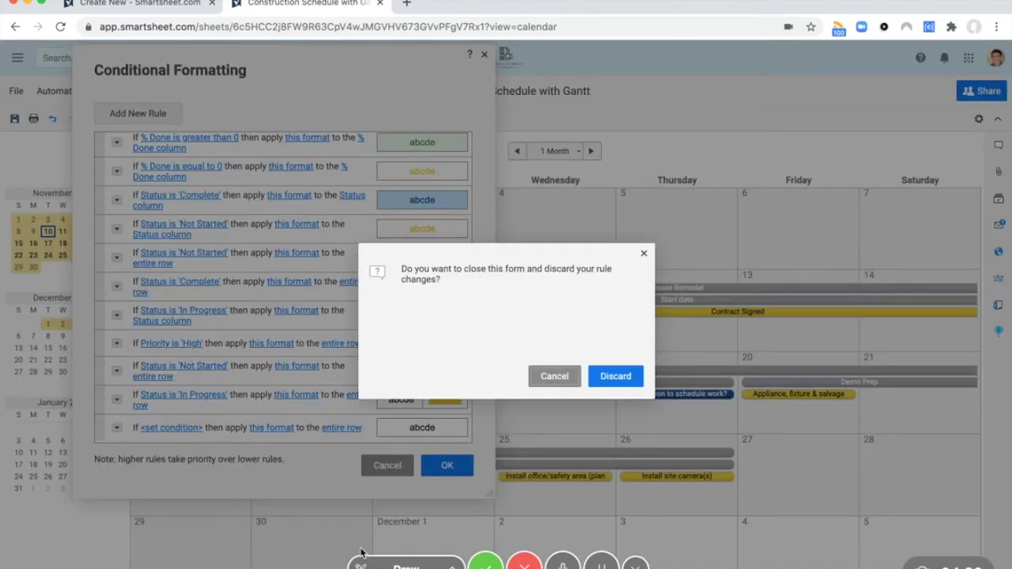
{"action": "left_click", "coordinate": [555, 377]}
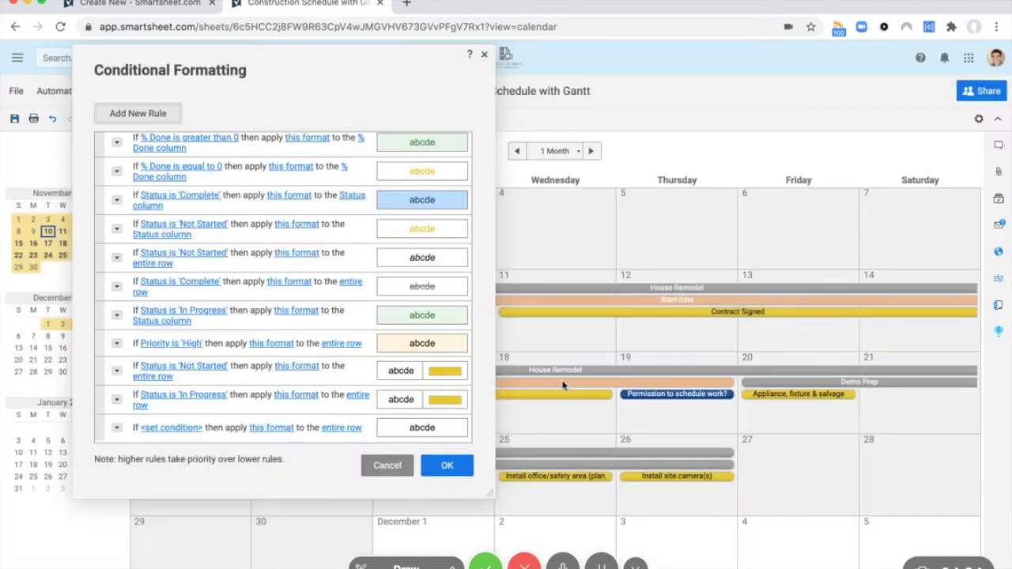
{"action": "left_click", "coordinate": [302, 397]}
{"action": "left_click", "coordinate": [356, 545]}
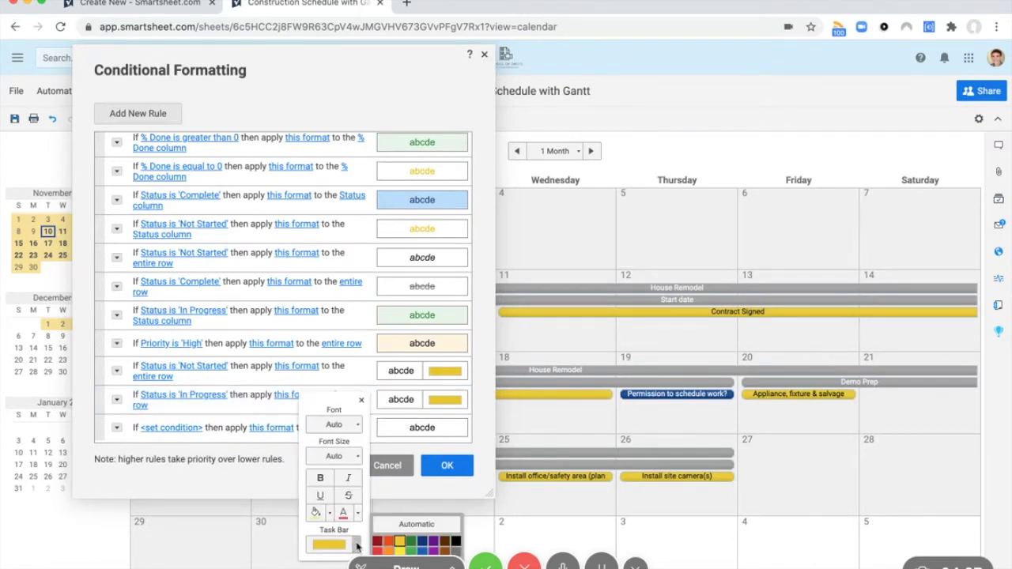
{"action": "left_click", "coordinate": [411, 542]}
Switch the In Progress bars to a lighter green and clone that rule.
{"action": "left_click_drag", "start_coordinate": [485, 504], "coordinate": [493, 388]}
{"action": "scroll", "coordinate": [379, 271], "scroll_direction": "down", "scroll_amount": 3}
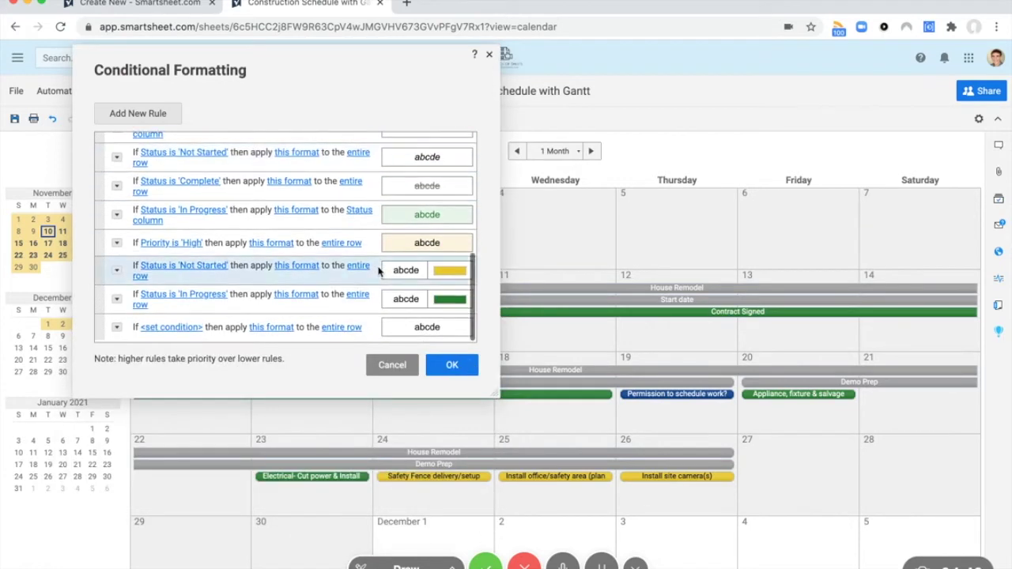
{"action": "left_click", "coordinate": [294, 294]}
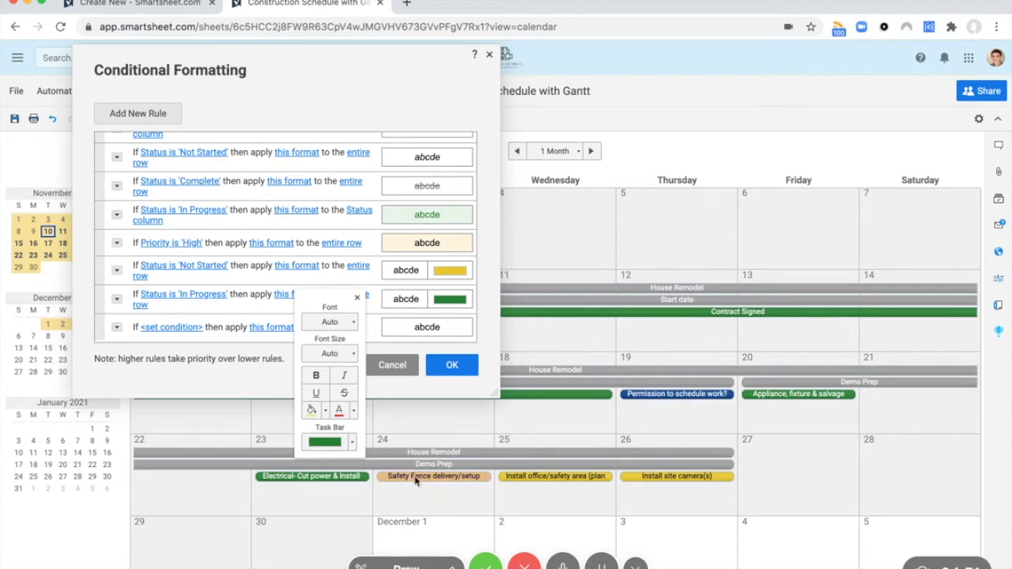
{"action": "left_click", "coordinate": [353, 443]}
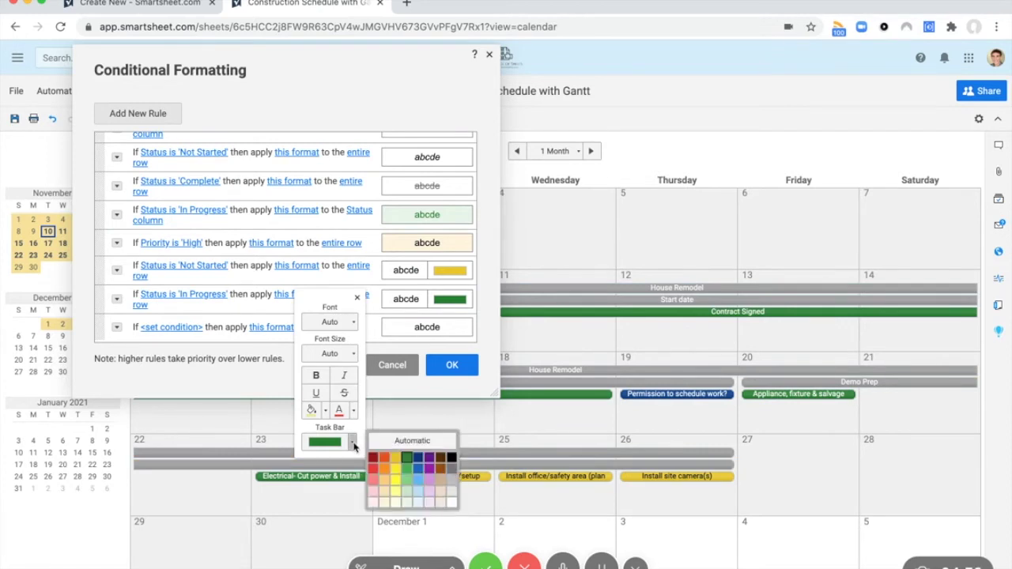
{"action": "left_click", "coordinate": [408, 470]}
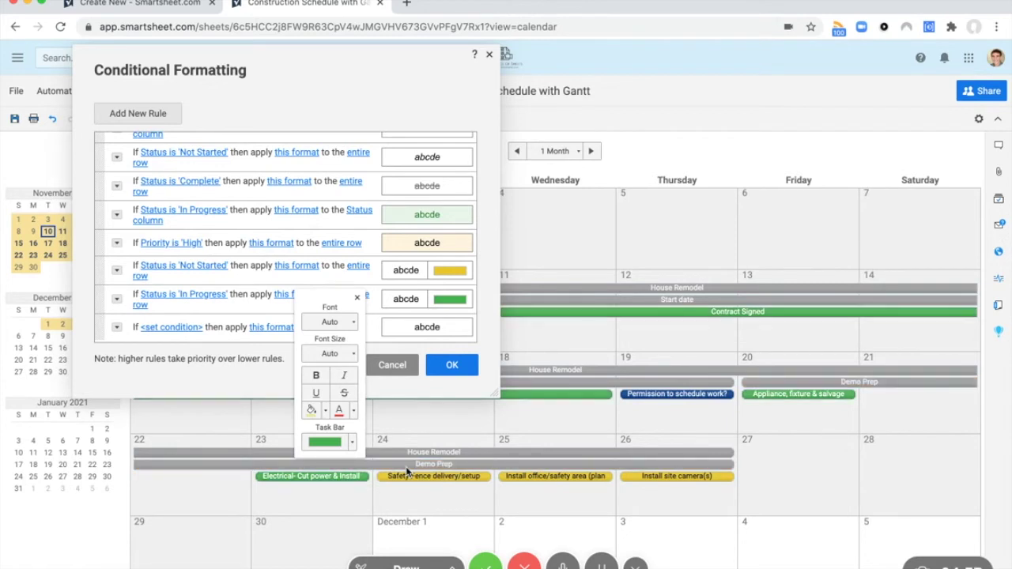
{"action": "left_click", "coordinate": [116, 299]}
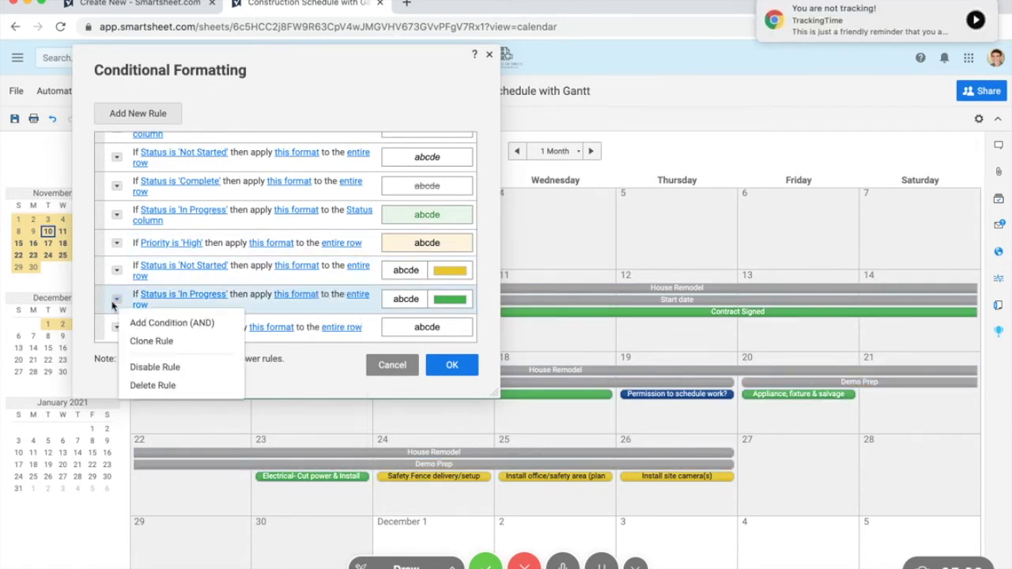
{"action": "left_click", "coordinate": [160, 341]}
{"action": "scroll", "coordinate": [278, 221], "scroll_direction": "down", "scroll_amount": 1}
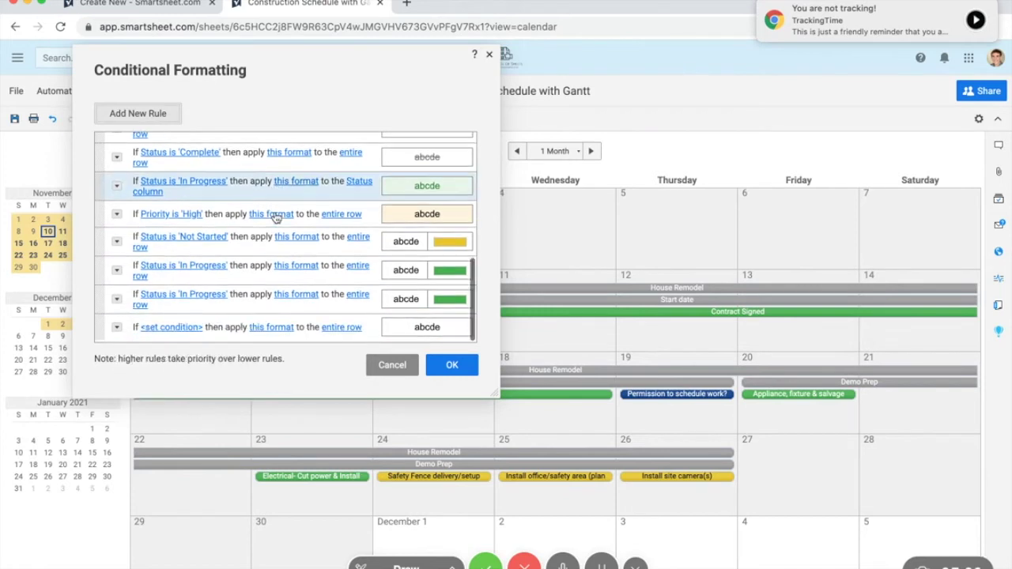
Change the cloned rule to Status is Complete with blue task bars.
{"action": "left_click", "coordinate": [297, 299]}
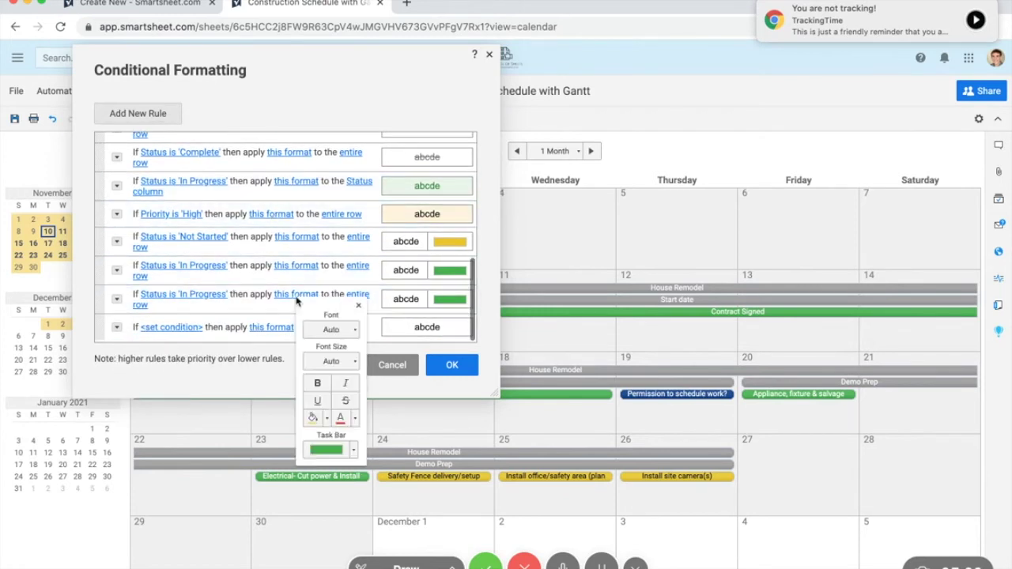
{"action": "left_click", "coordinate": [358, 306]}
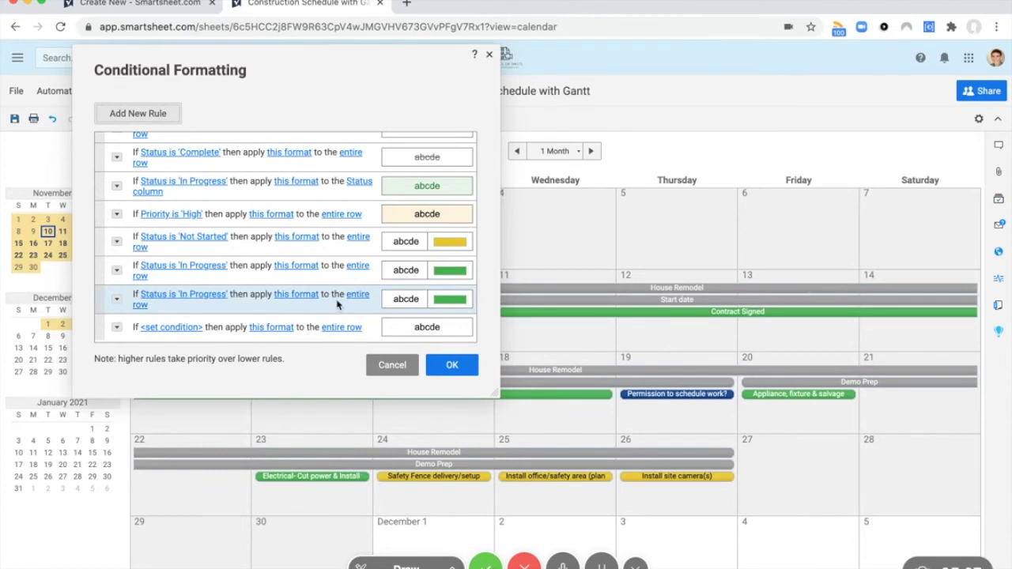
{"action": "left_click", "coordinate": [186, 297]}
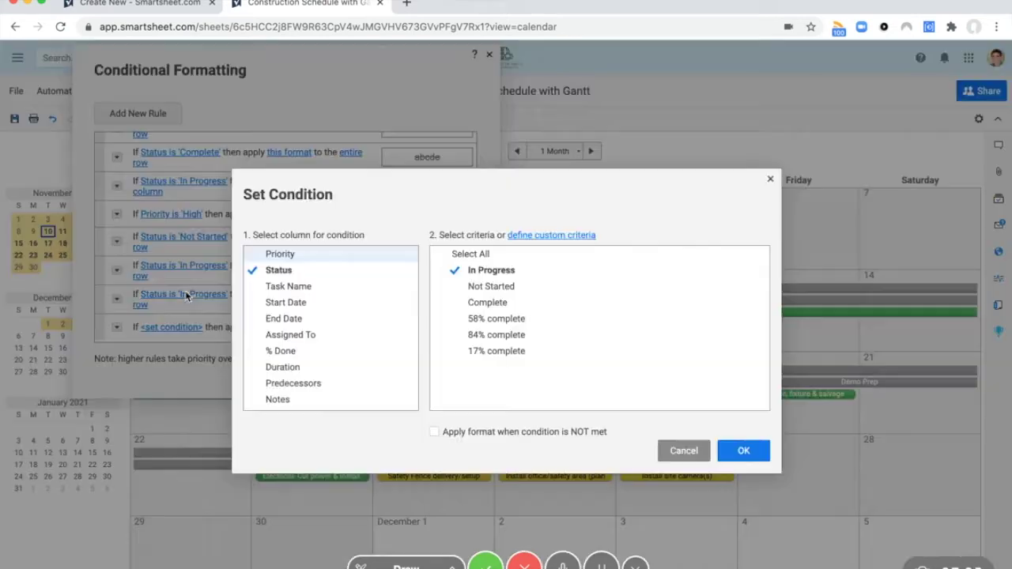
{"action": "left_click", "coordinate": [505, 303]}
{"action": "left_click", "coordinate": [491, 270]}
{"action": "left_click", "coordinate": [743, 451]}
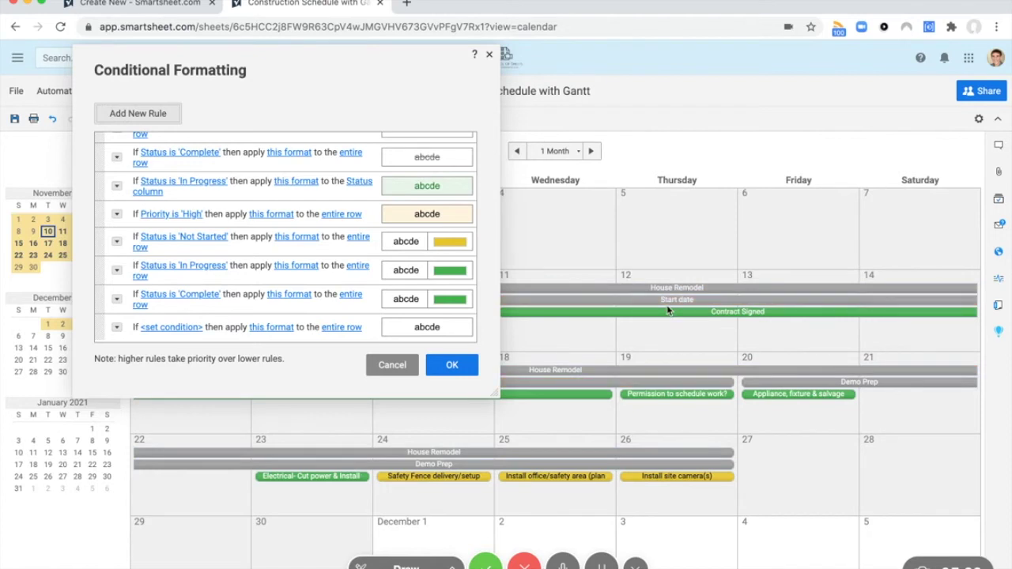
{"action": "left_click", "coordinate": [289, 295]}
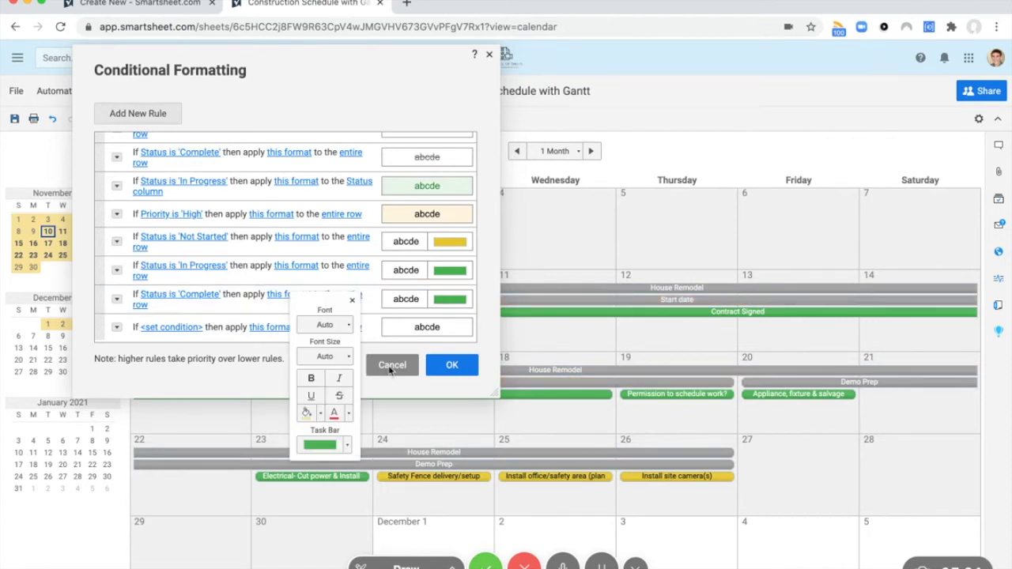
{"action": "left_click", "coordinate": [348, 446]}
{"action": "left_click", "coordinate": [413, 468]}
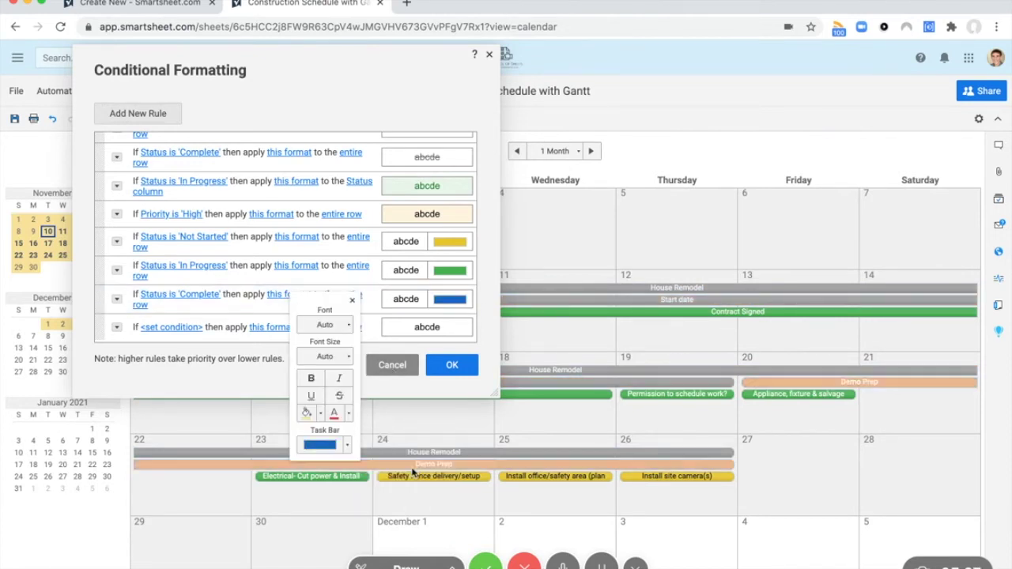
Delete the leftover empty rule and apply the formatting rules to the calendar.
{"action": "left_click", "coordinate": [453, 366]}
{"action": "left_click", "coordinate": [606, 383]}
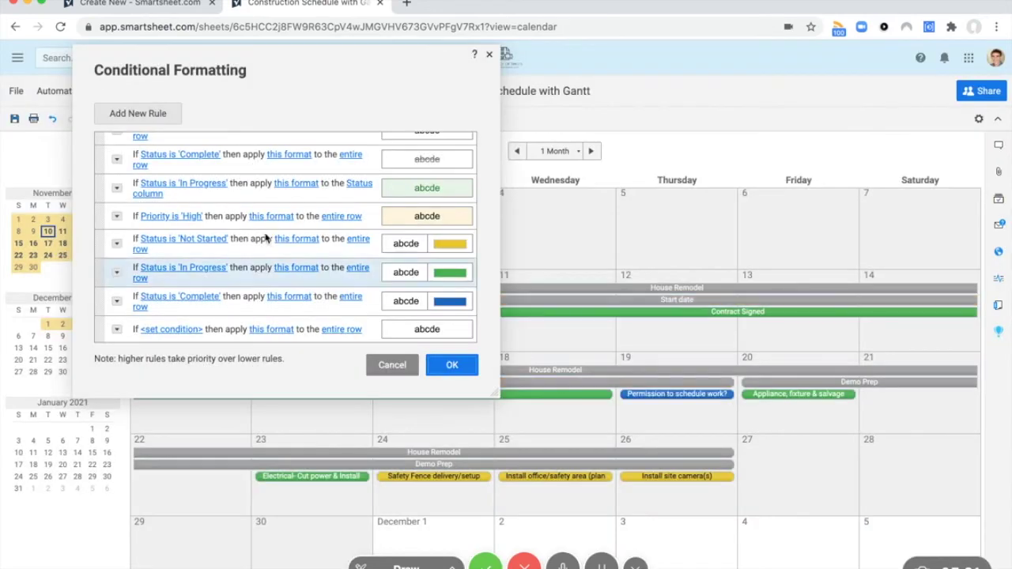
{"action": "left_click", "coordinate": [116, 326]}
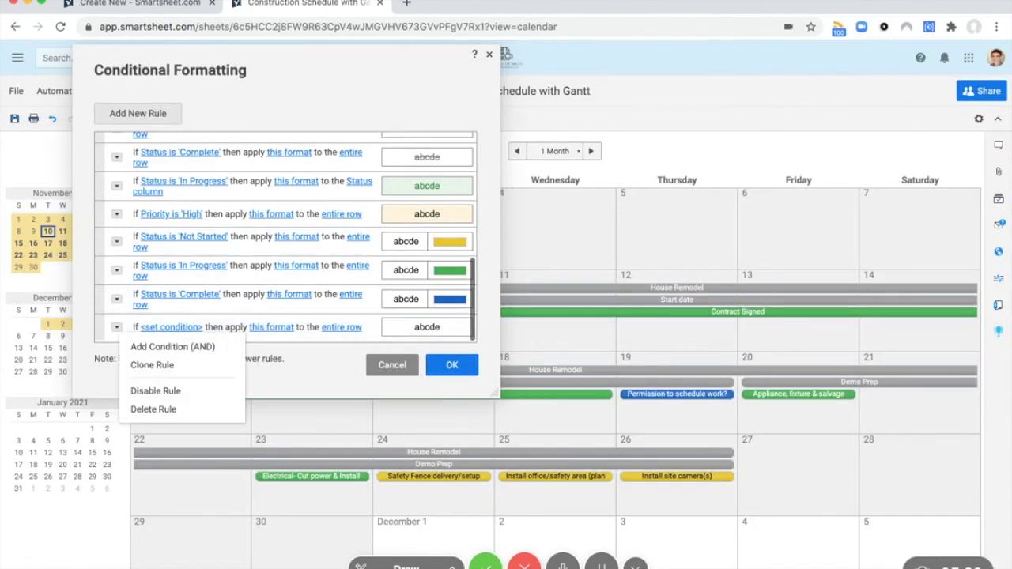
{"action": "left_click", "coordinate": [308, 91]}
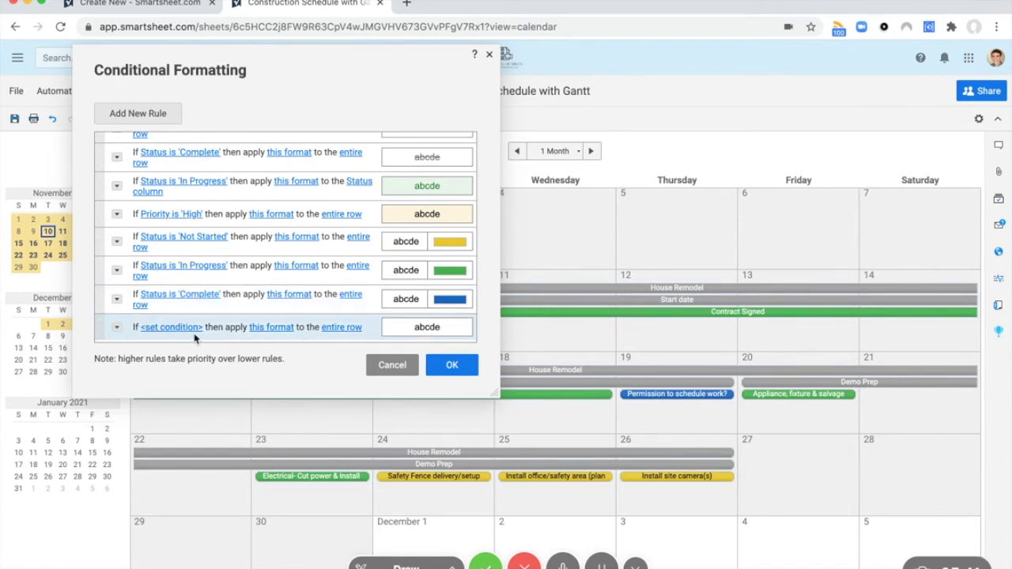
{"action": "left_click", "coordinate": [116, 327]}
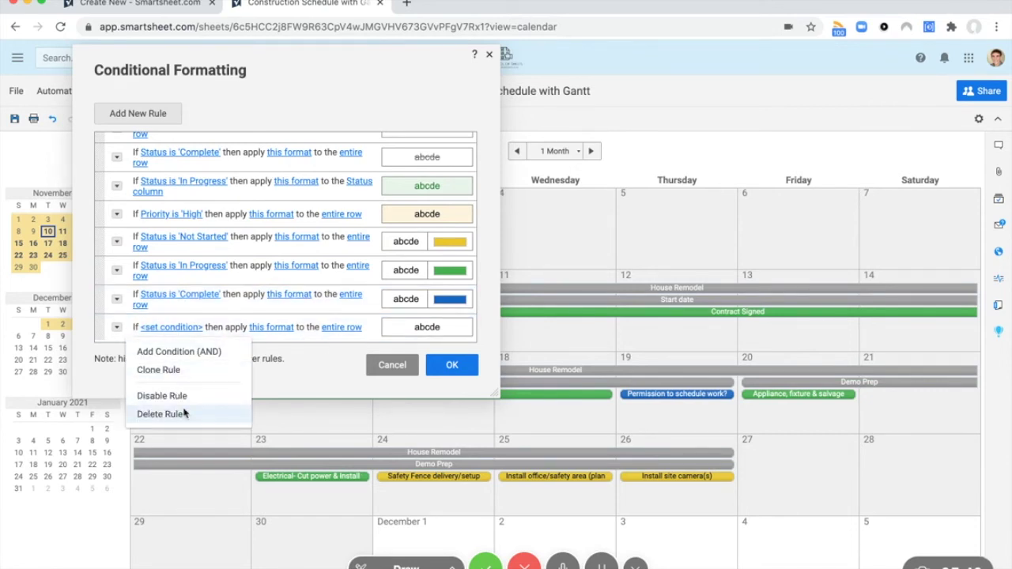
{"action": "left_click", "coordinate": [207, 414]}
{"action": "left_click", "coordinate": [449, 364]}
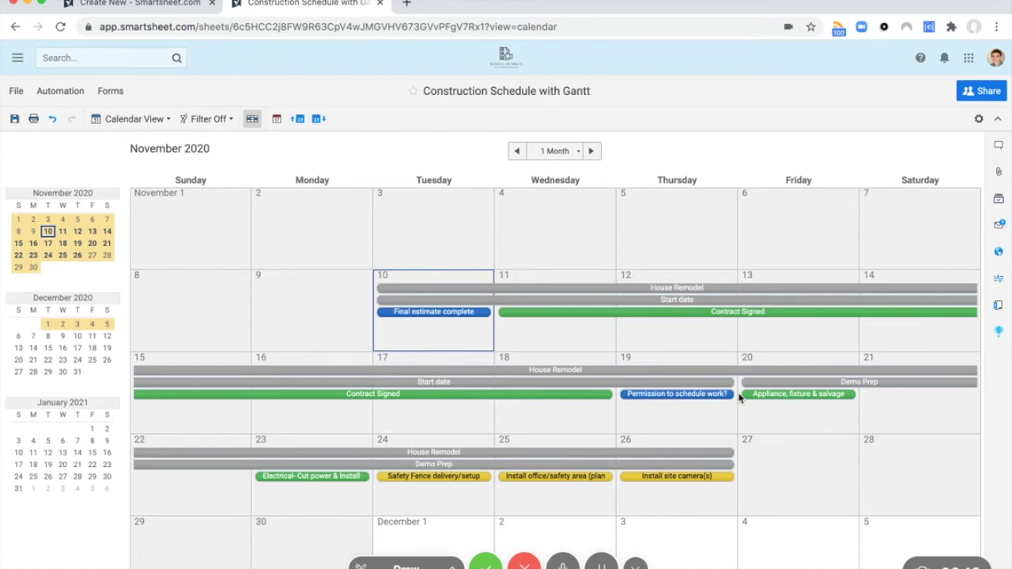
From Calendar View, bring up the Publish to a Google Calendar dialog, currently set to off.
{"action": "left_click", "coordinate": [298, 120]}
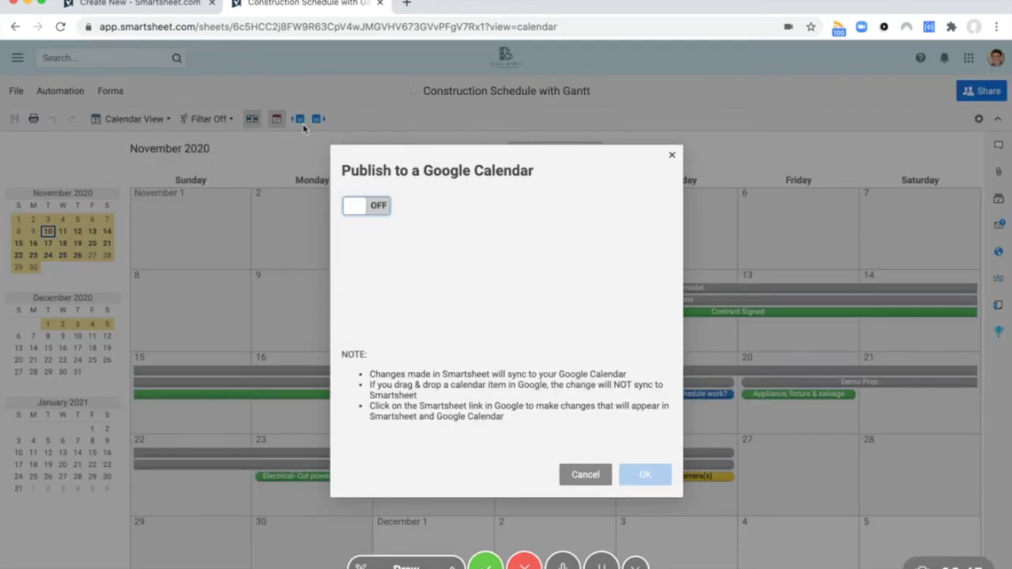
Publish as 'Construction Schedule with Gantt', authorize Google access, and dismiss the sync success message.
{"action": "left_click", "coordinate": [363, 208]}
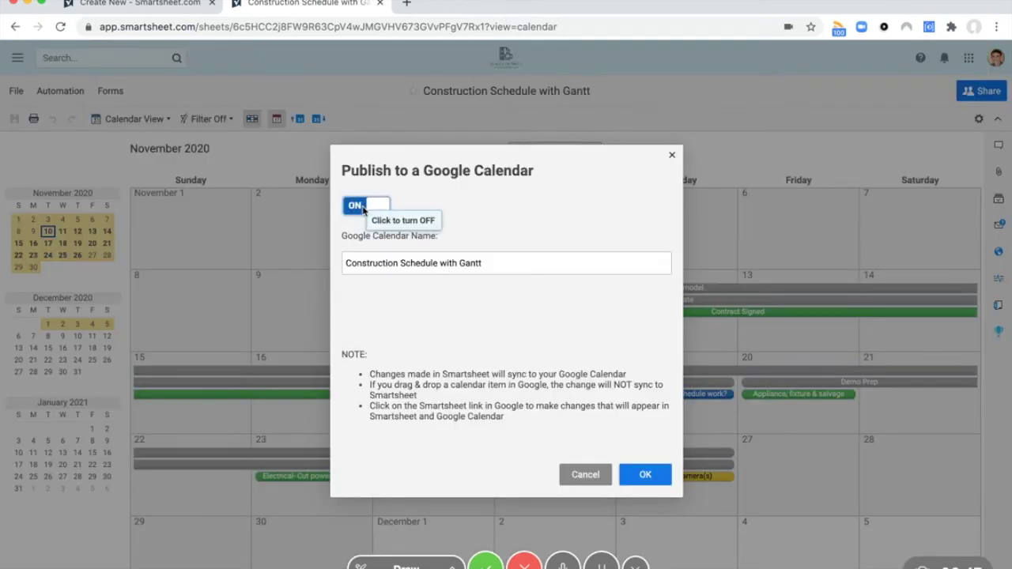
{"action": "triple_click", "coordinate": [410, 263]}
{"action": "left_click", "coordinate": [493, 271]}
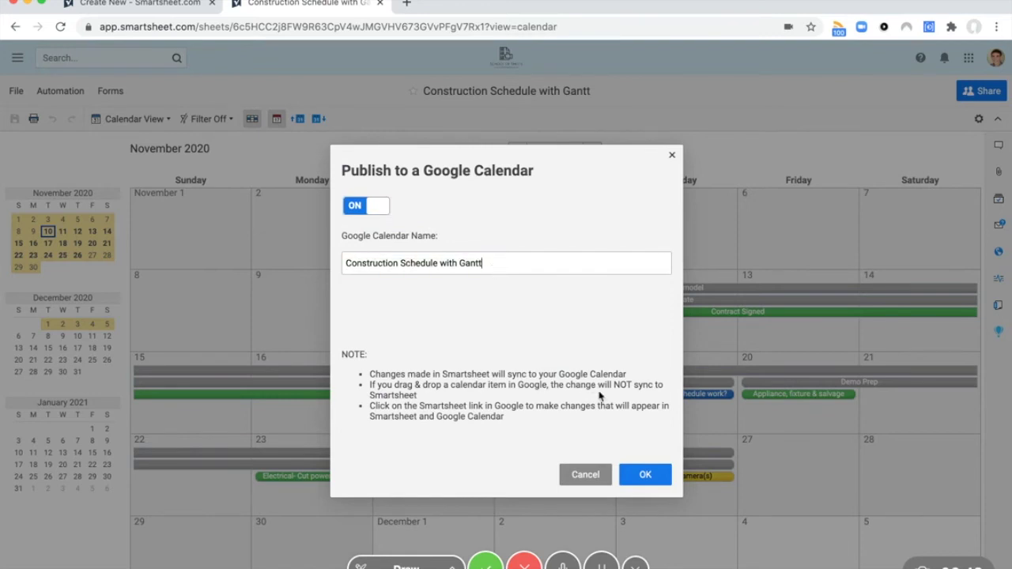
{"action": "left_click", "coordinate": [641, 474]}
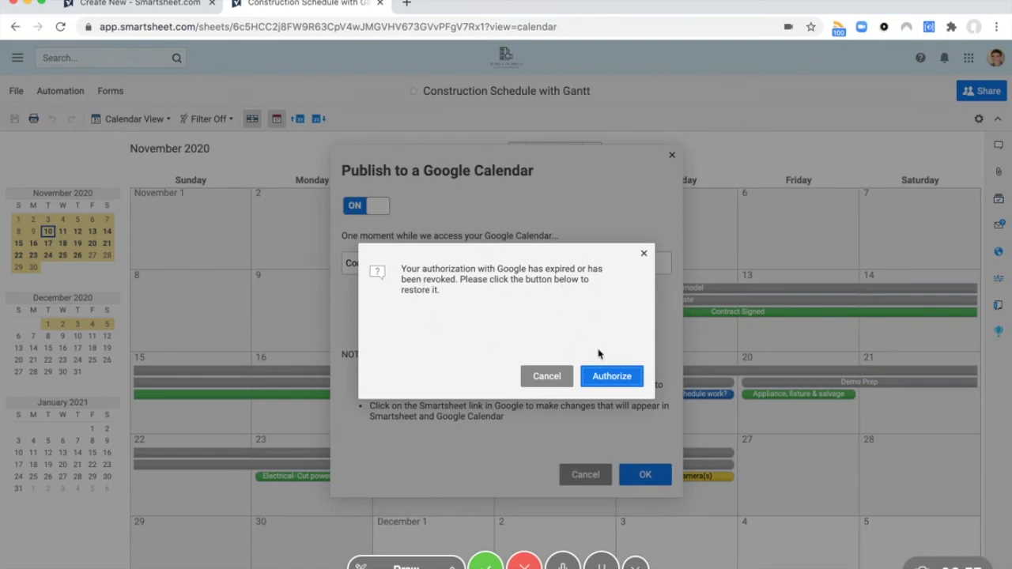
{"action": "left_click", "coordinate": [605, 374]}
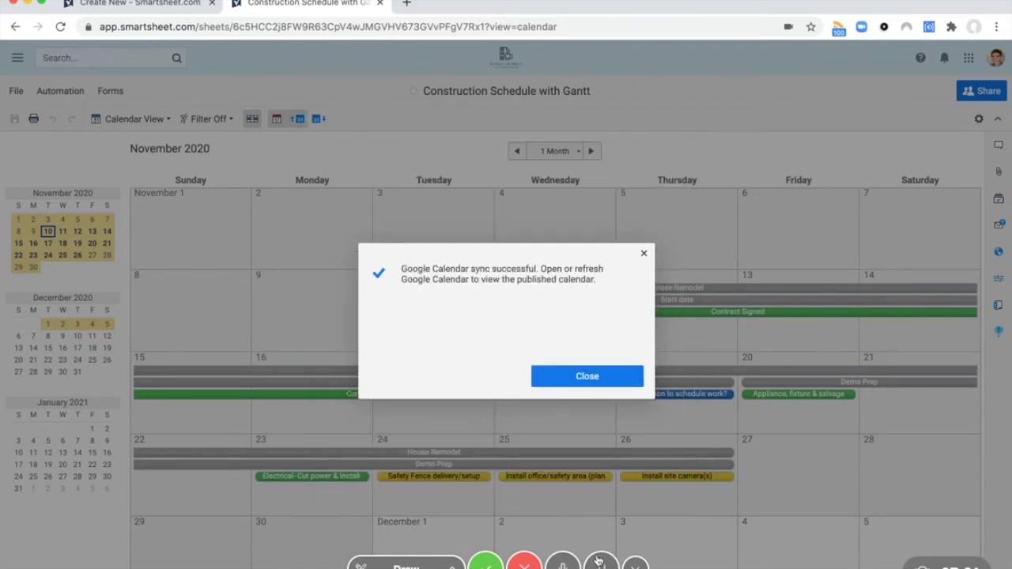
{"action": "left_click", "coordinate": [597, 378]}
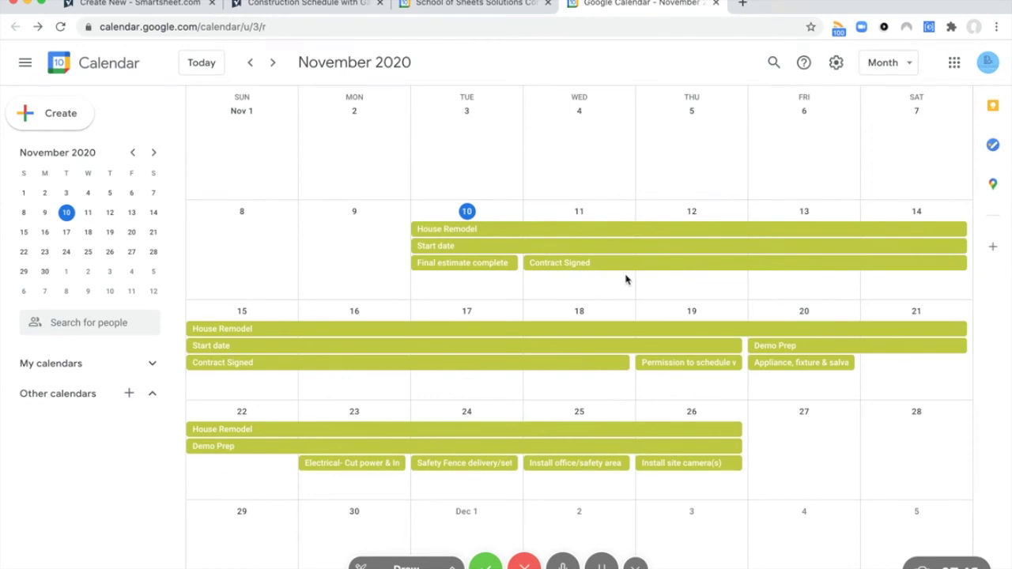
Open the Start date event in Google Calendar and follow its Smartsheet link to the sheet.
{"action": "left_click", "coordinate": [572, 248]}
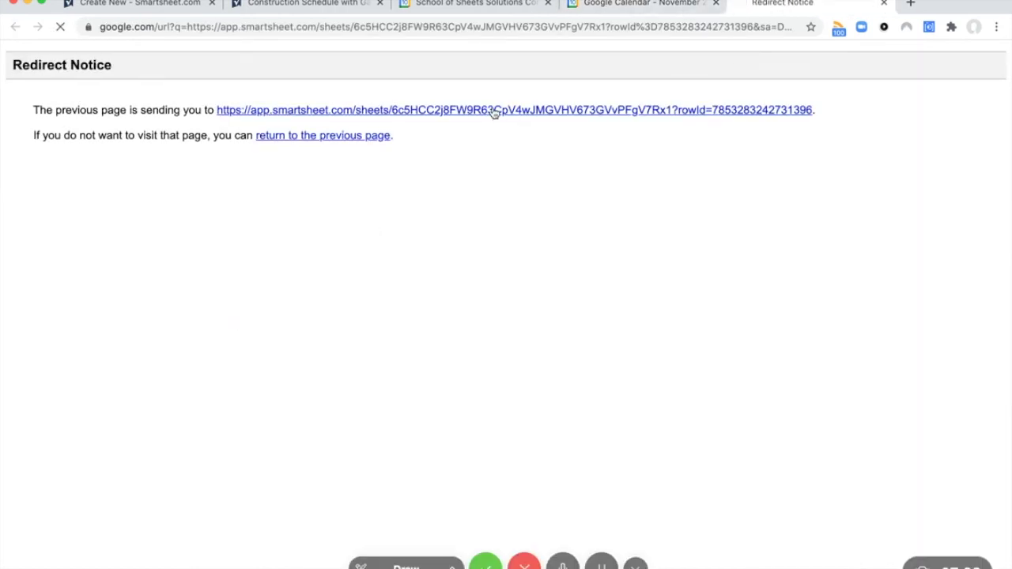
{"action": "left_click", "coordinate": [493, 111]}
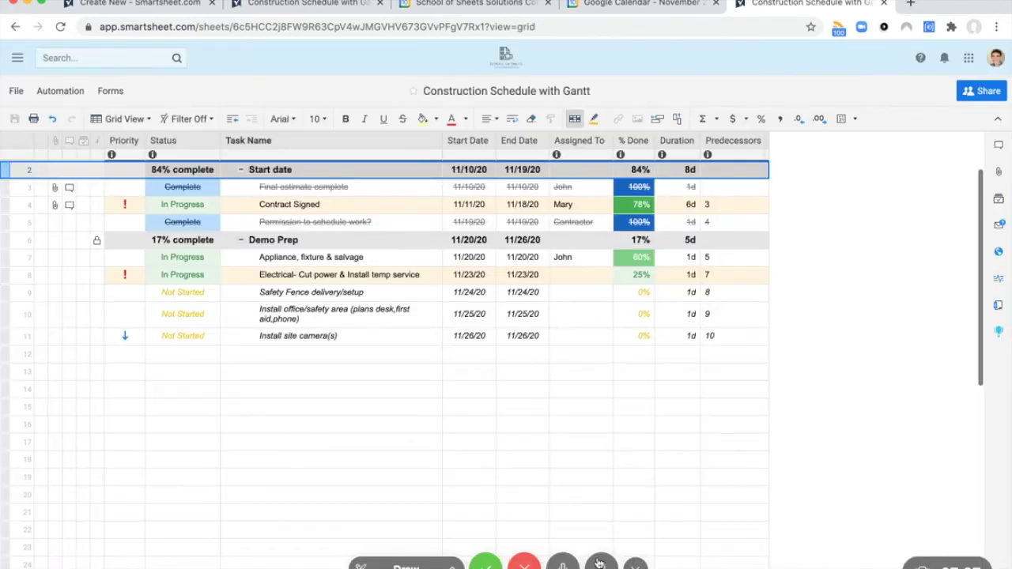
Close the Start date event popup, then select Final estimate complete's start date in the grid.
{"action": "left_click", "coordinate": [561, 426]}
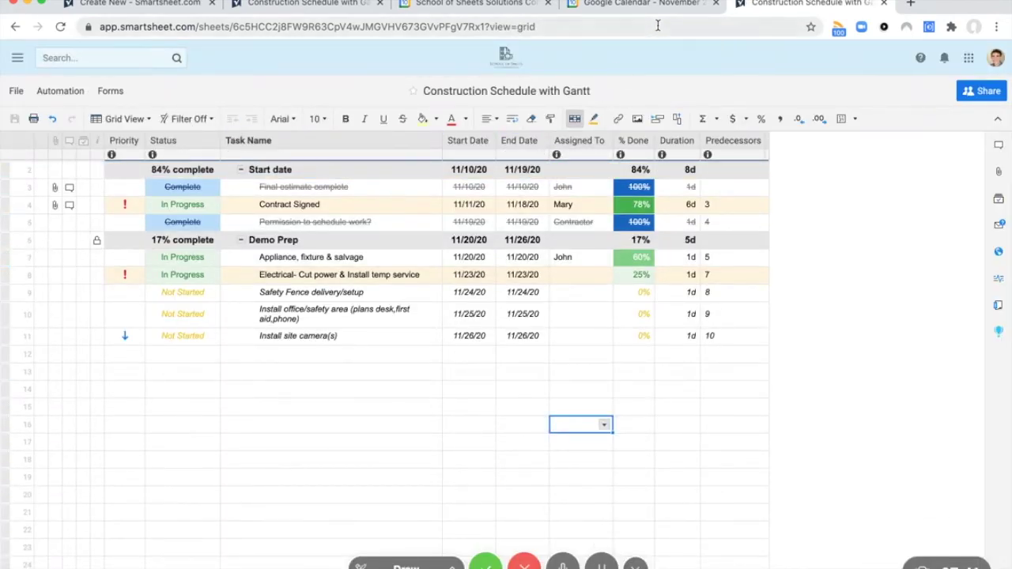
{"action": "left_click", "coordinate": [637, 8]}
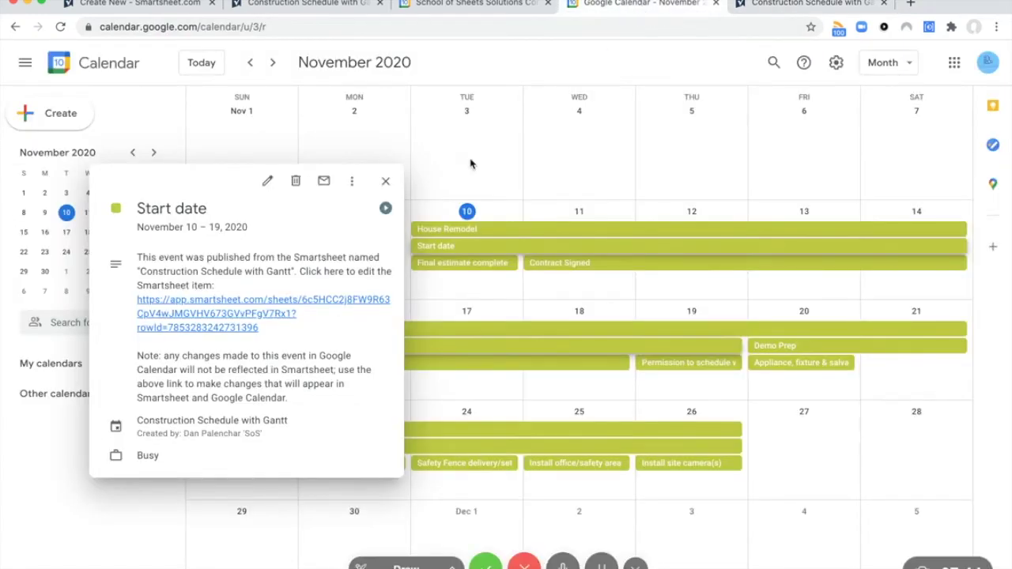
{"action": "left_click", "coordinate": [387, 184]}
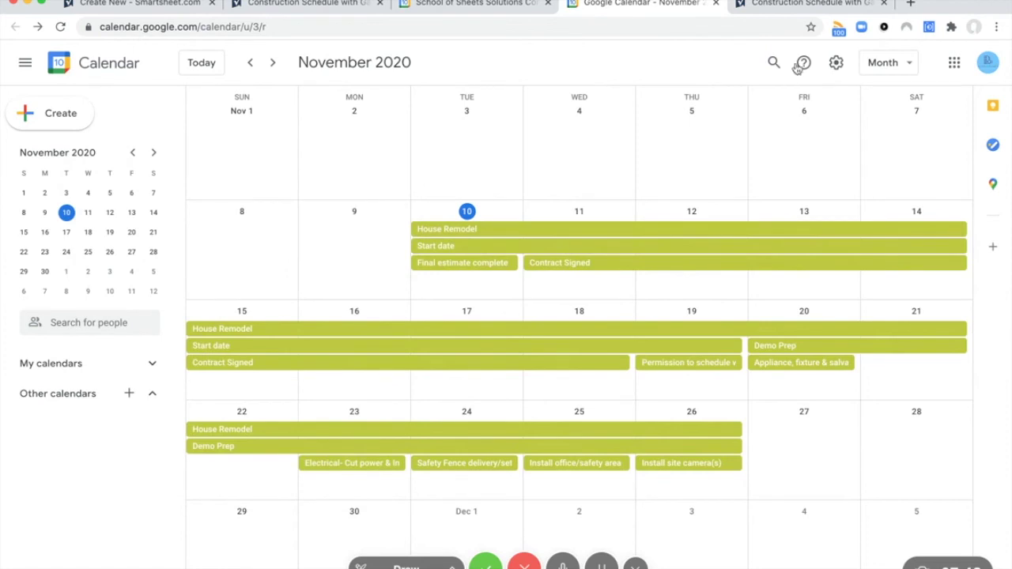
{"action": "left_click", "coordinate": [806, 4]}
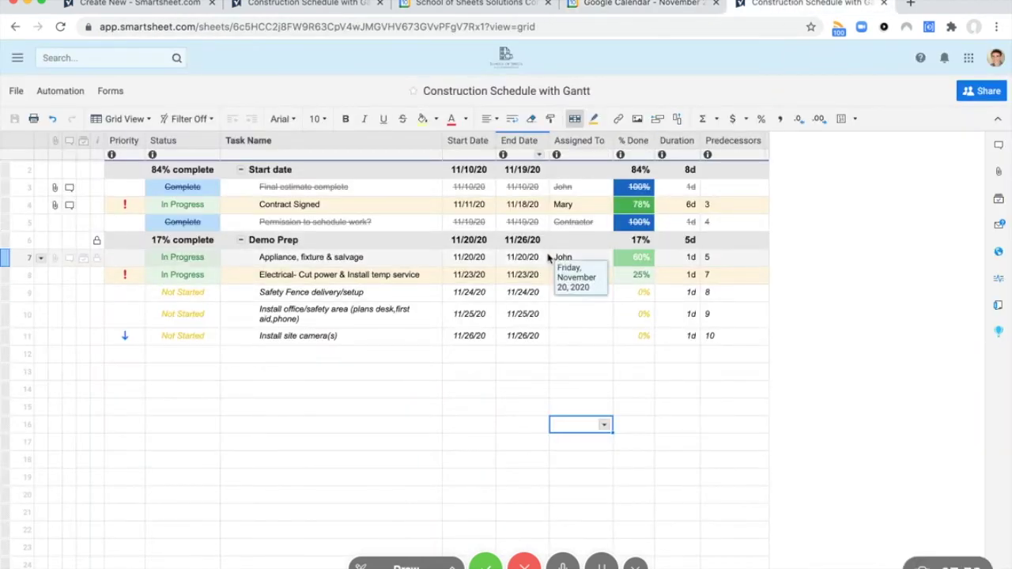
{"action": "left_click", "coordinate": [625, 12]}
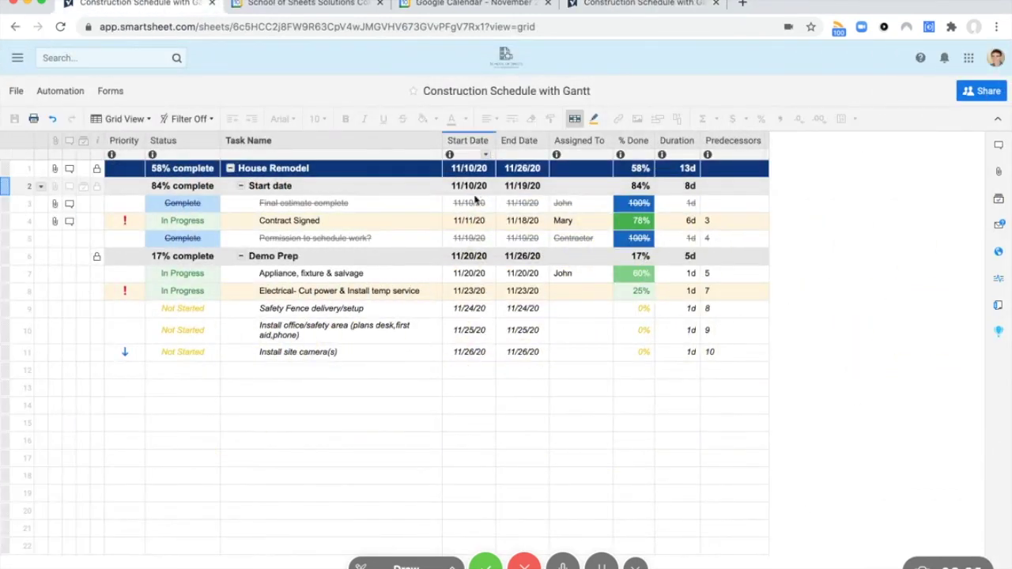
{"action": "left_click", "coordinate": [473, 204]}
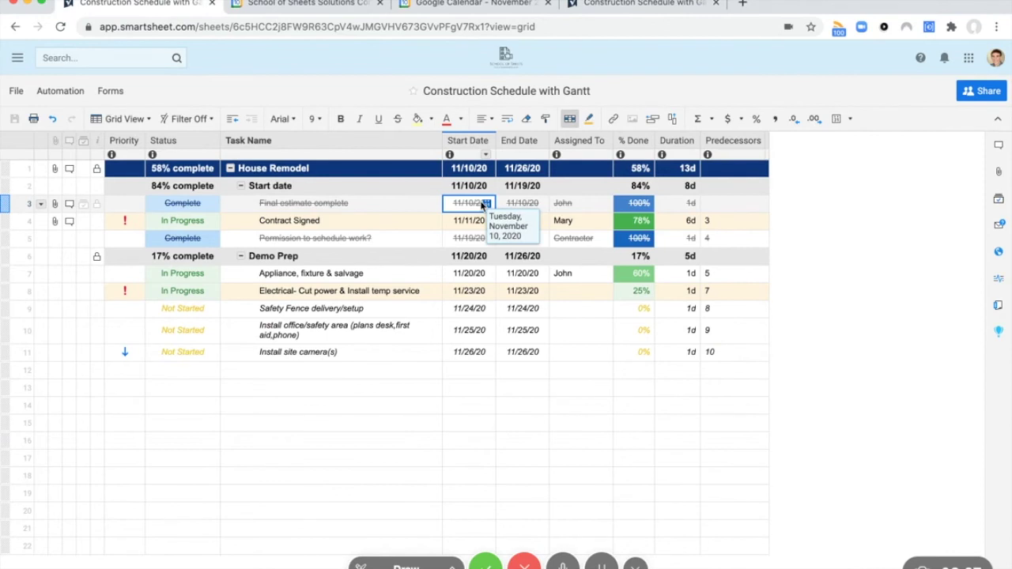
Change Final estimate complete's start date to 11/16/20 and save the sheet.
{"action": "left_click", "coordinate": [486, 204]}
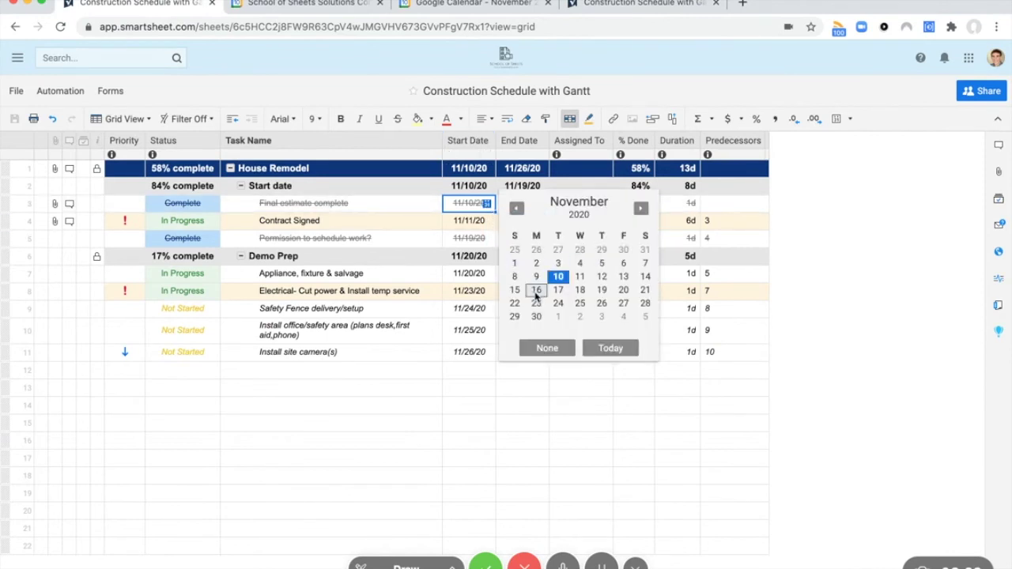
{"action": "left_click", "coordinate": [532, 292]}
{"action": "left_click", "coordinate": [14, 119]}
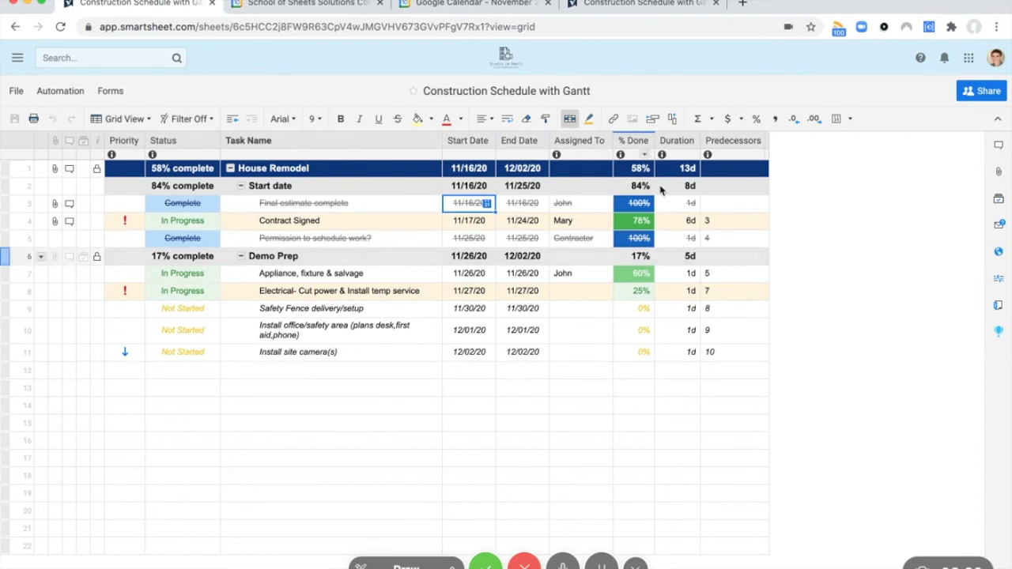
{"action": "left_click", "coordinate": [380, 3]}
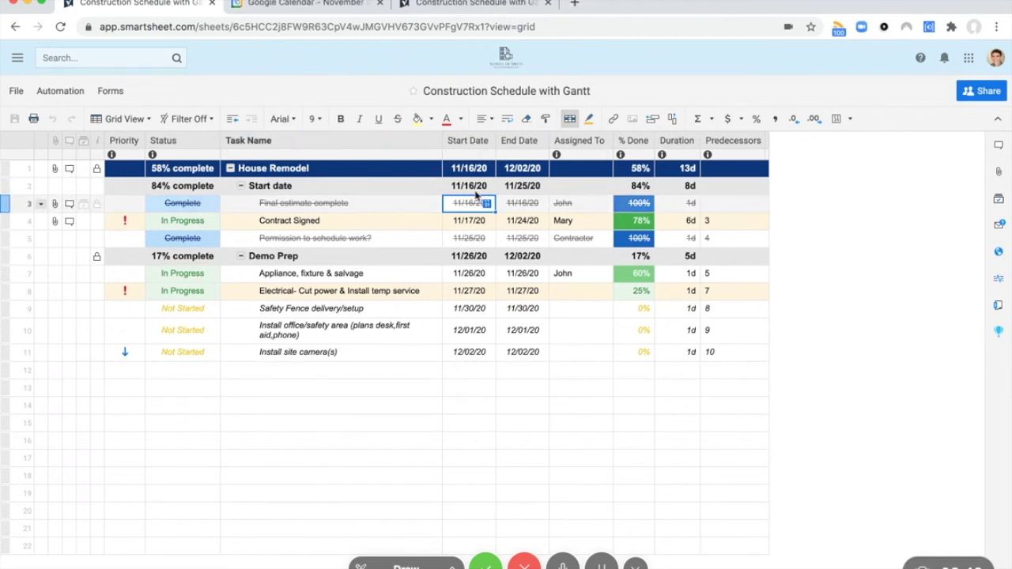
{"action": "left_click", "coordinate": [306, 4]}
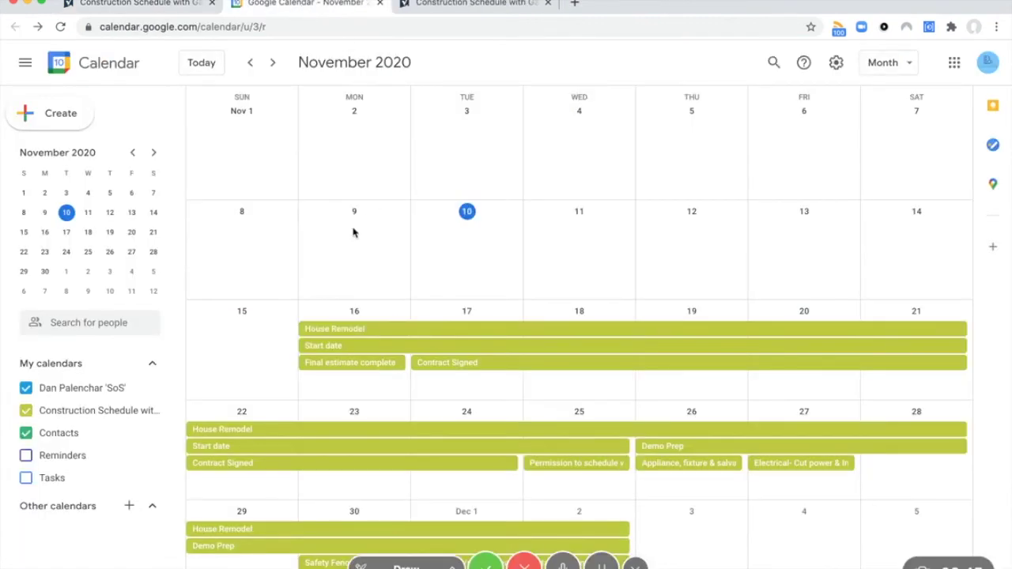
{"action": "left_click", "coordinate": [139, 4]}
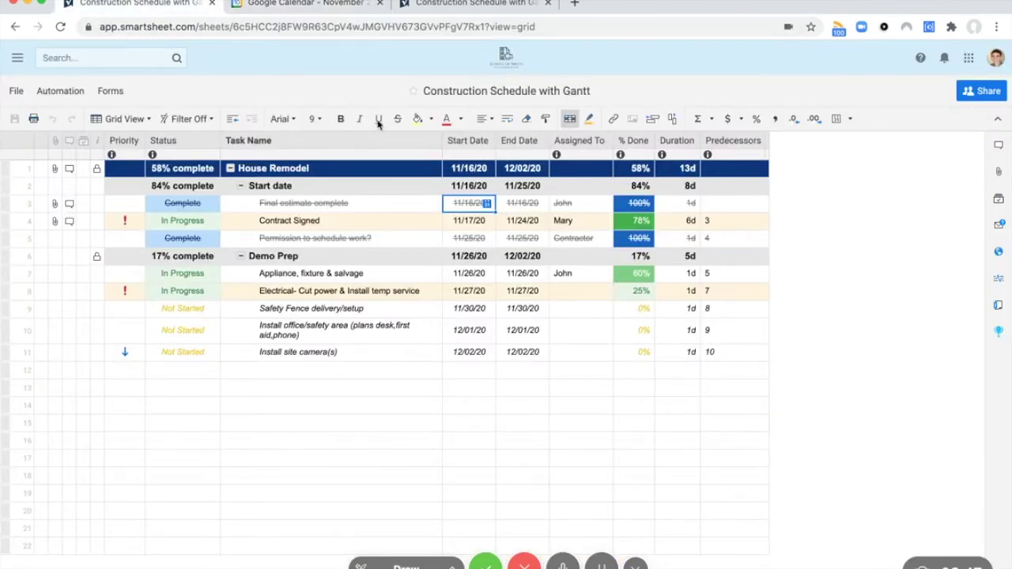
Move Appliance, fixture & salvage to start 11/30/20, dropping its predecessor links, and save.
{"action": "left_click", "coordinate": [475, 273]}
{"action": "left_click", "coordinate": [477, 255]}
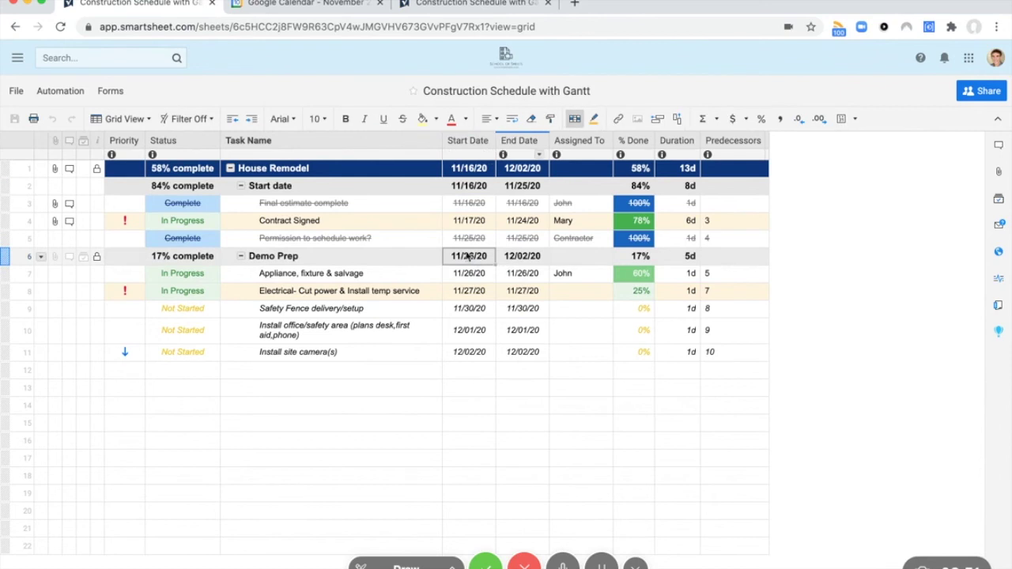
{"action": "left_click", "coordinate": [481, 274]}
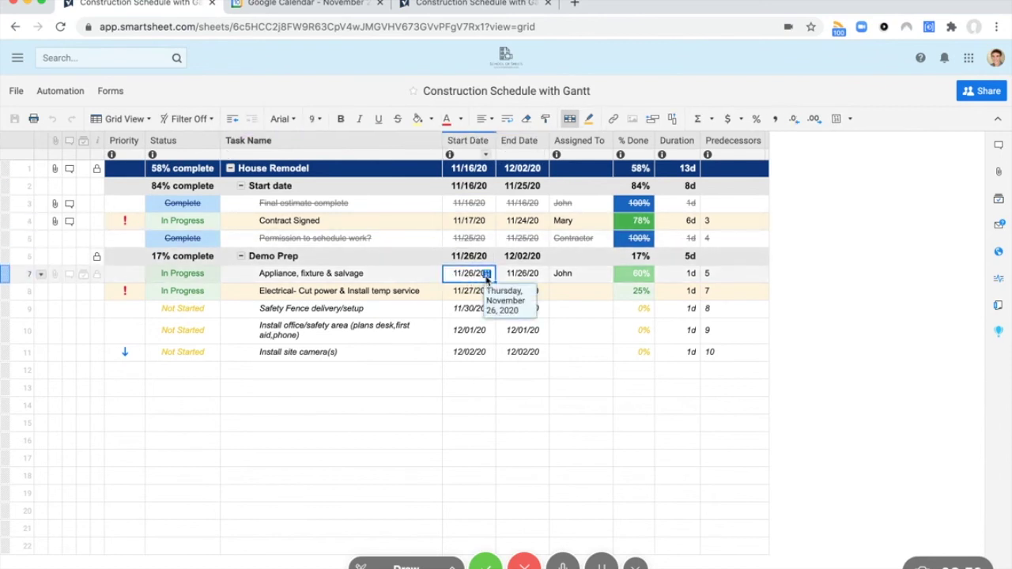
{"action": "left_click", "coordinate": [486, 274]}
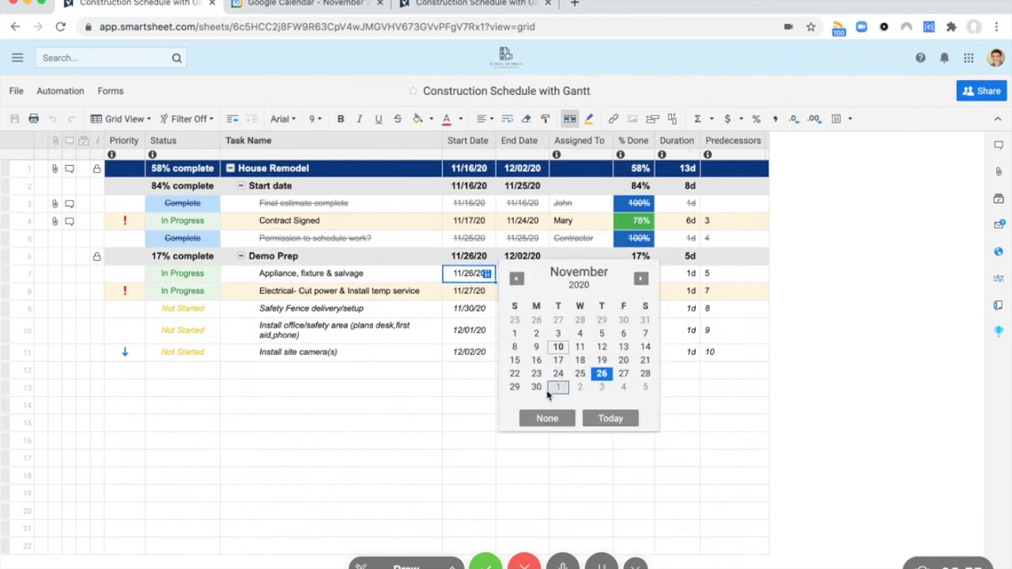
{"action": "left_click", "coordinate": [537, 394]}
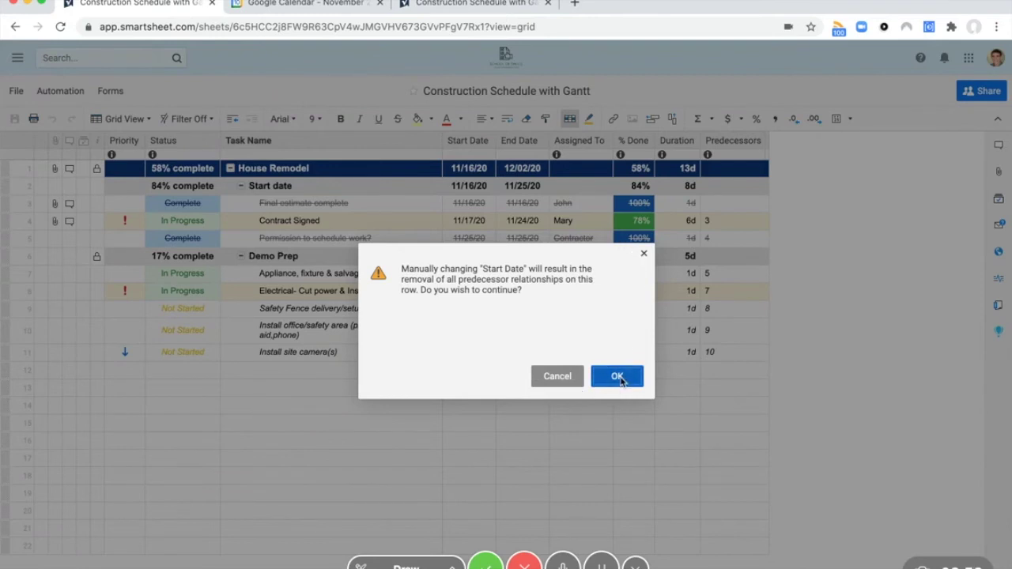
{"action": "left_click", "coordinate": [619, 378]}
{"action": "left_click", "coordinate": [14, 119]}
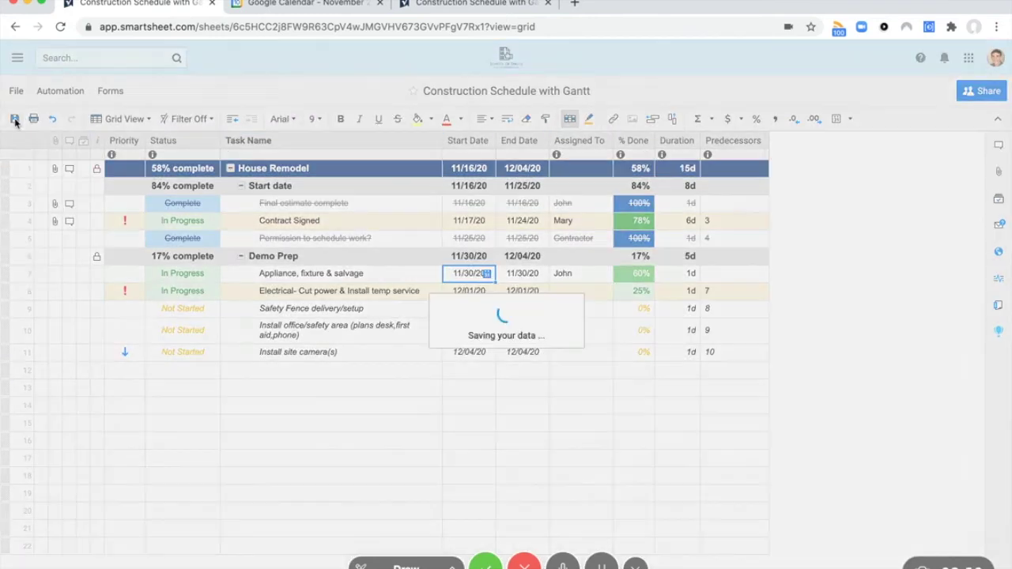
{"action": "left_click", "coordinate": [293, 10]}
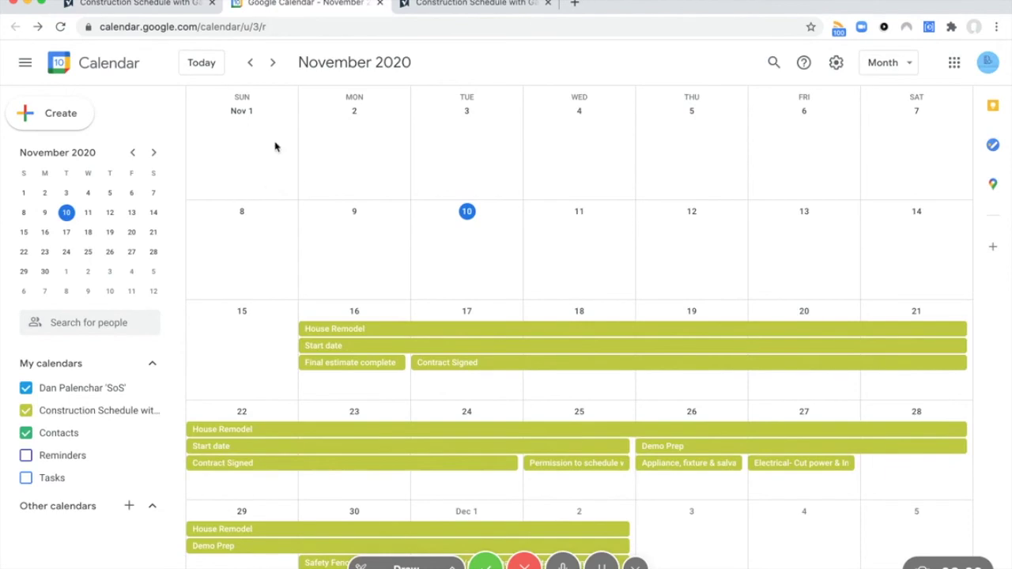
Refresh Google Calendar and advance to December 2020, showing tasks shifted to Nov 30–Dec 4.
{"action": "left_click", "coordinate": [61, 26]}
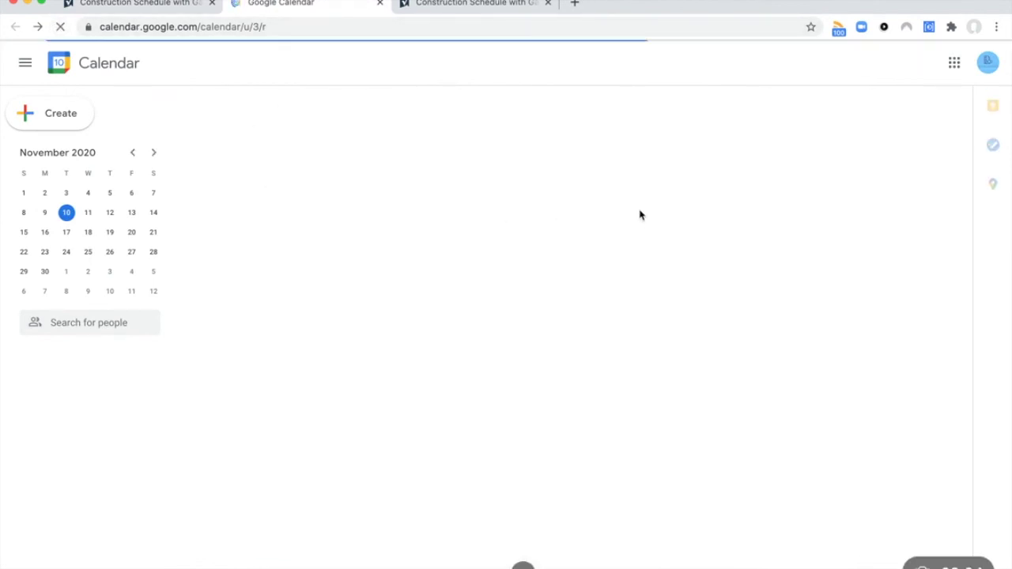
{"action": "scroll", "coordinate": [413, 458], "scroll_direction": "down", "scroll_amount": 1}
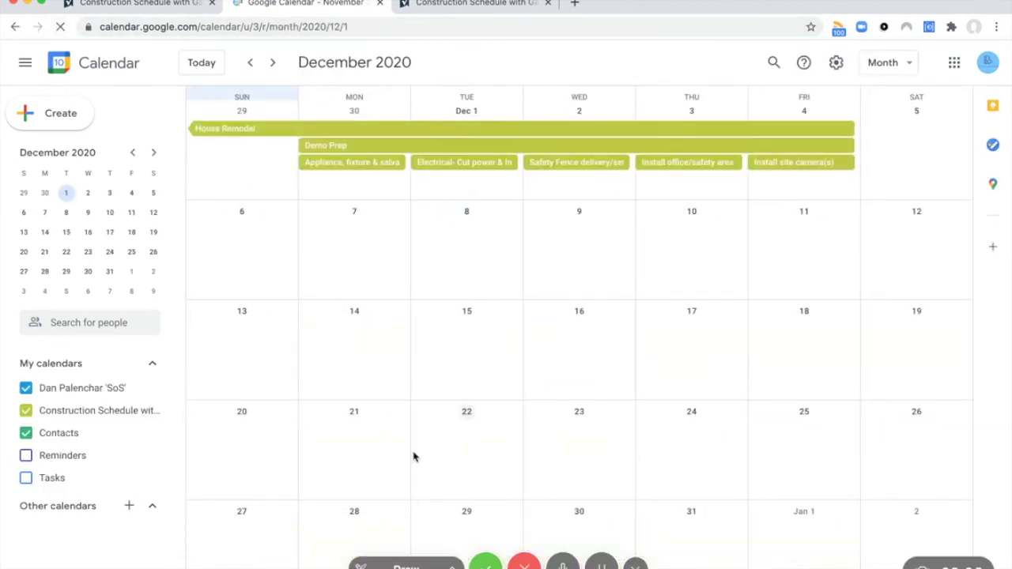